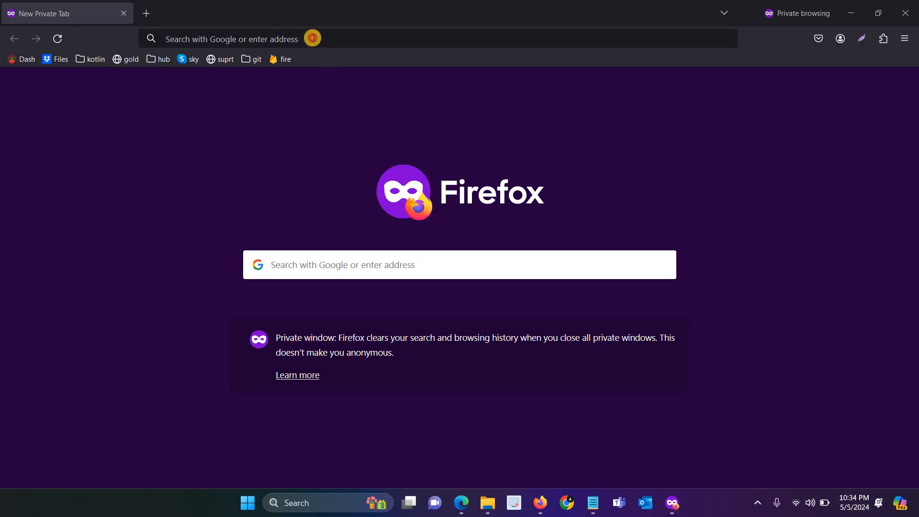
Step: Load vetbossel.in in the private window and scroll through the site
{"action": "left_click", "coordinate": [312, 39]}
{"action": "type", "text": "vetbossel.in/"}
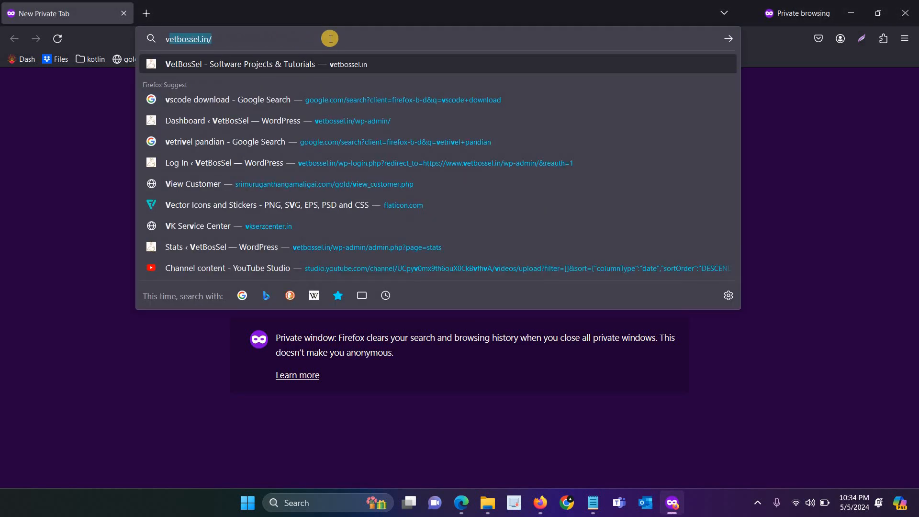
{"action": "key", "text": "Return"}
{"action": "scroll", "coordinate": [354, 253], "scroll_direction": "down", "scroll_amount": 5}
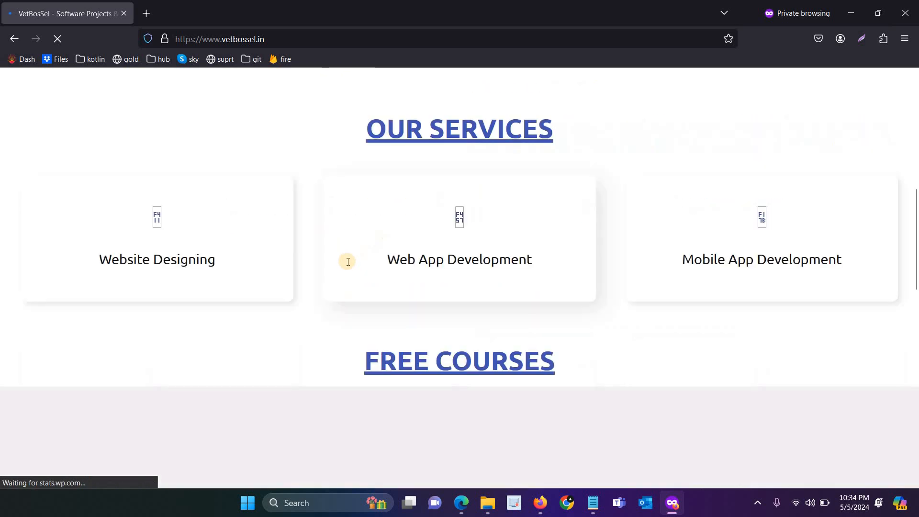
{"action": "scroll", "coordinate": [348, 262], "scroll_direction": "down", "scroll_amount": 12}
{"action": "left_click_drag", "start_coordinate": [117, 363], "coordinate": [33, 338]}
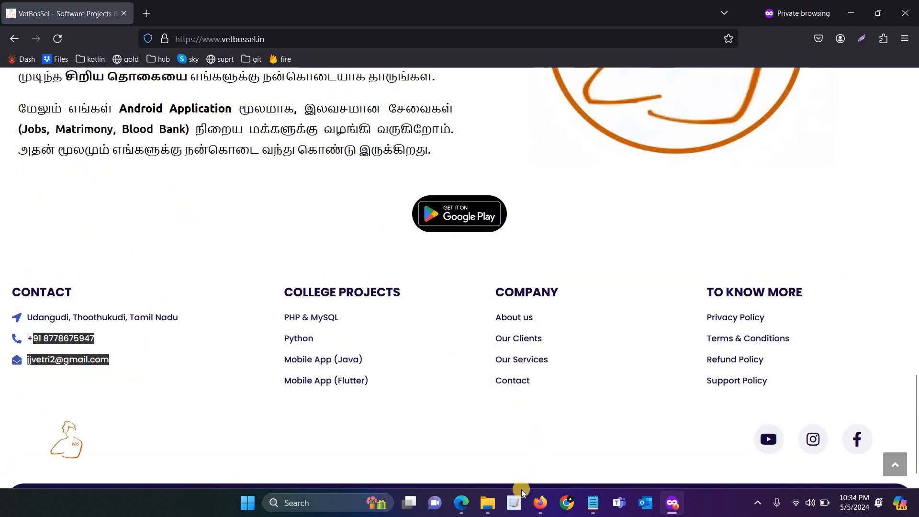
Step: Look over the VetBosSel site and Naanga Irukom Google Play listing, then open a new private tab
{"action": "mouse_move", "coordinate": [540, 502]}
{"action": "left_click", "coordinate": [529, 459]}
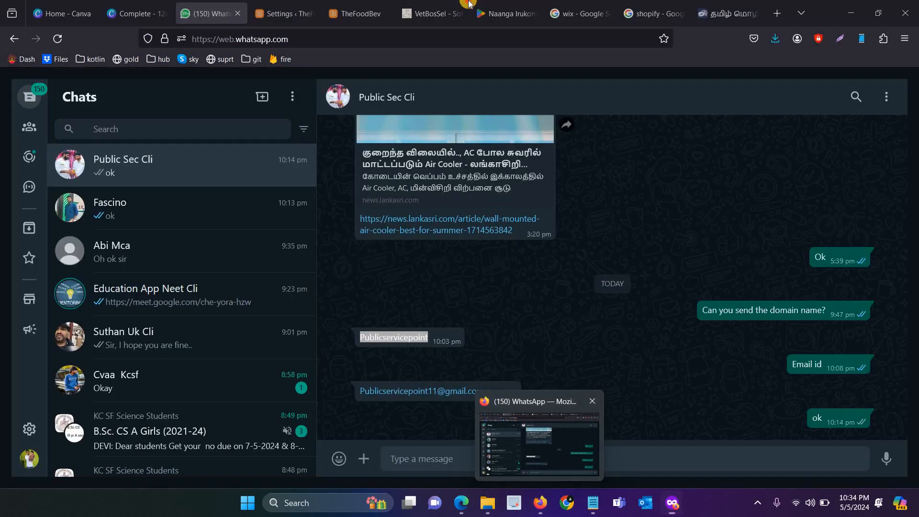
{"action": "left_click", "coordinate": [464, 9]}
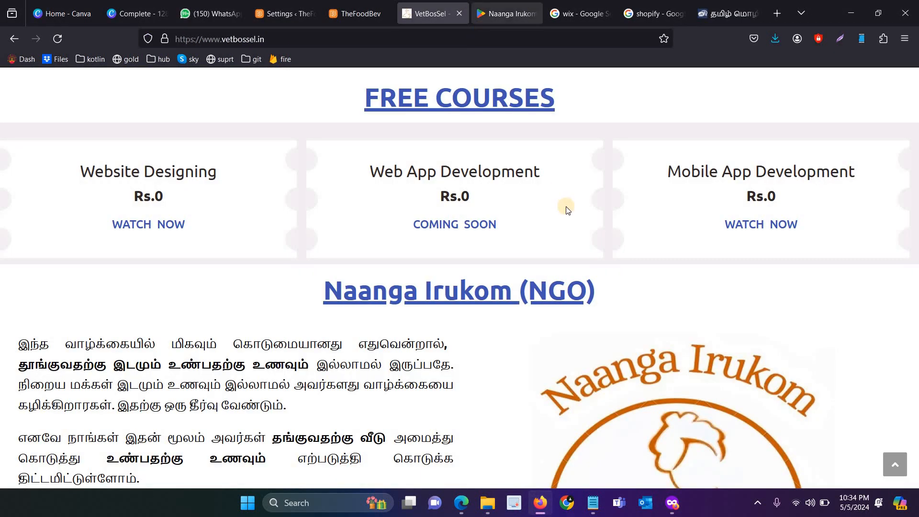
{"action": "scroll", "coordinate": [574, 287], "scroll_direction": "down", "scroll_amount": 10}
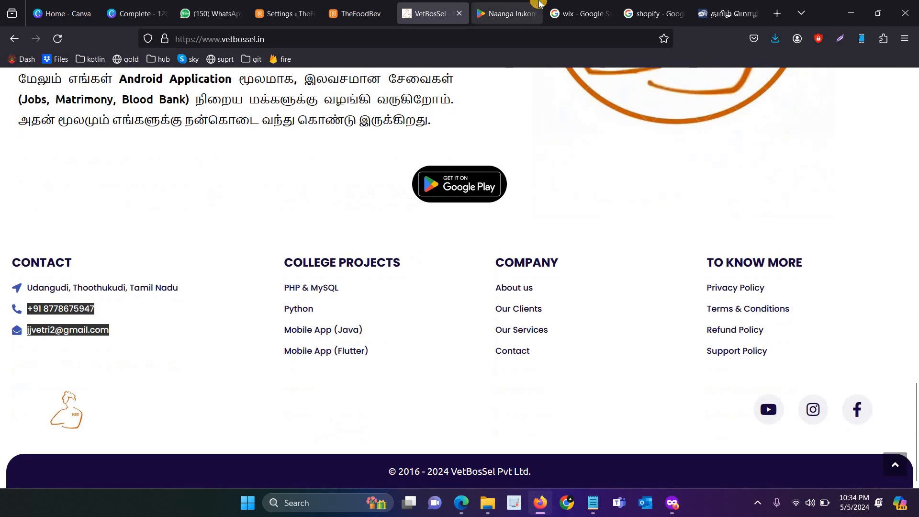
{"action": "left_click", "coordinate": [539, 4]}
{"action": "scroll", "coordinate": [431, 242], "scroll_direction": "down", "scroll_amount": 4}
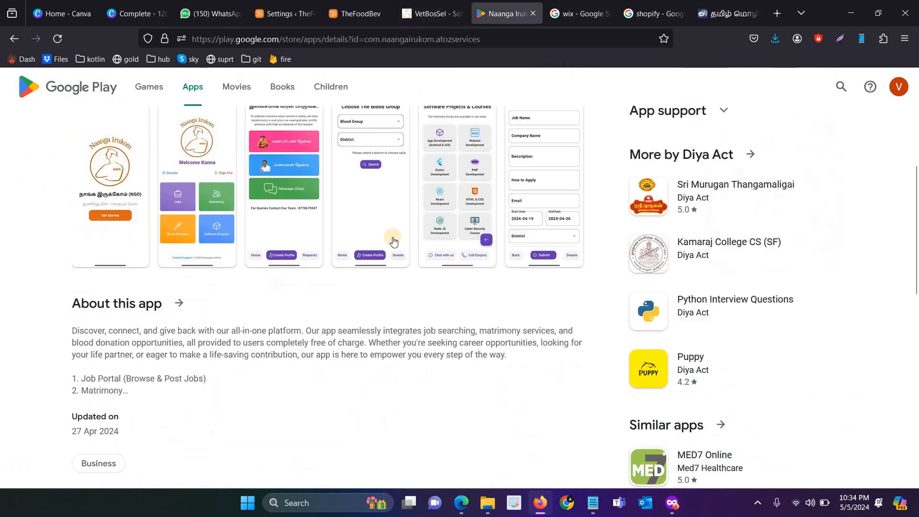
{"action": "scroll", "coordinate": [258, 272], "scroll_direction": "up", "scroll_amount": 3}
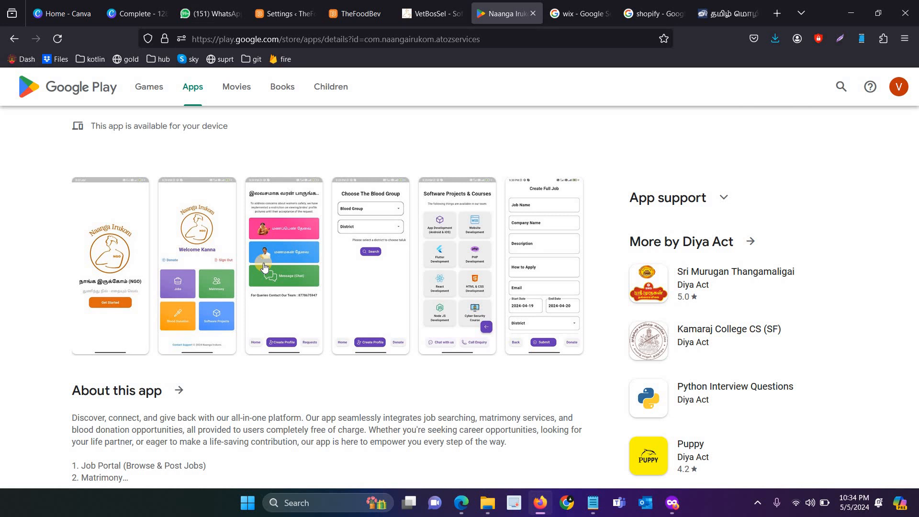
{"action": "key", "text": "alt+Tab"}
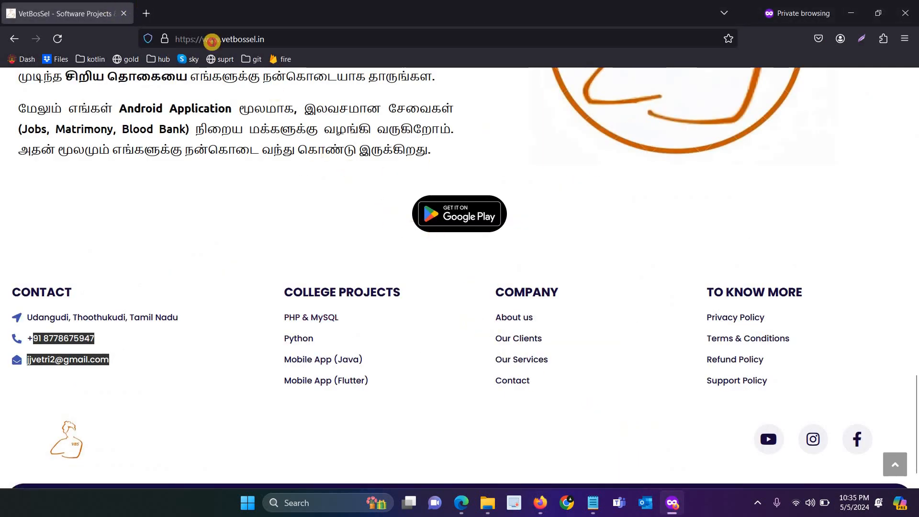
{"action": "key", "text": "ctrl+t"}
Step: Copy the Hostinger referral link from Notepad and load it in the new private tab
{"action": "left_click", "coordinate": [585, 506]}
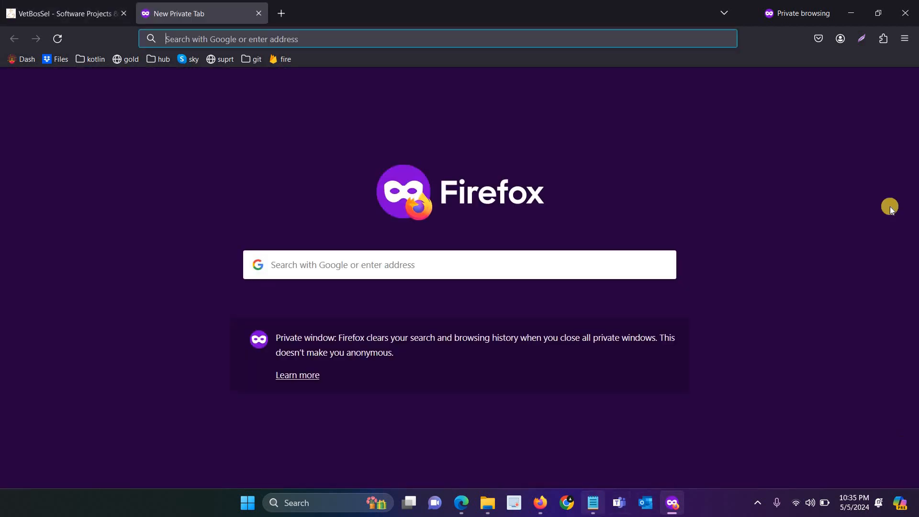
{"action": "left_click_drag", "start_coordinate": [381, 158], "coordinate": [147, 162]}
{"action": "key", "text": "ctrl+c"}
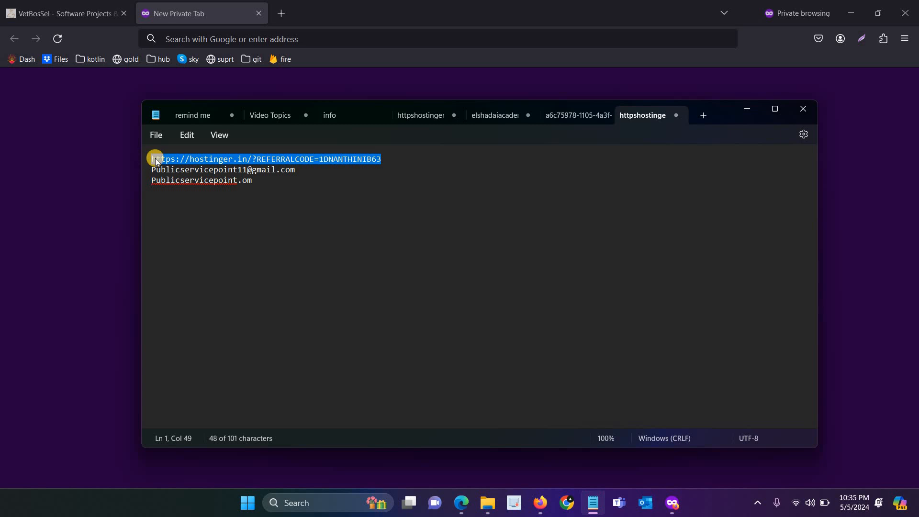
{"action": "key", "text": "alt+Tab"}
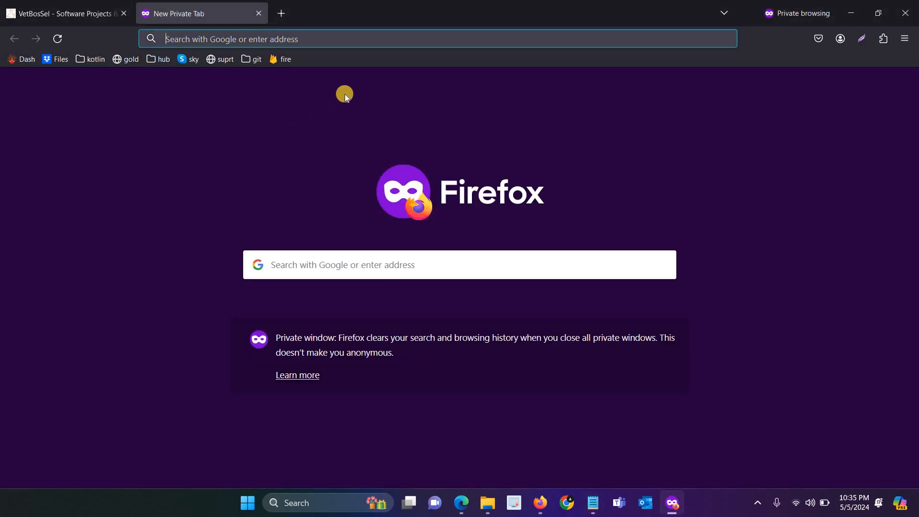
{"action": "left_click", "coordinate": [404, 42]}
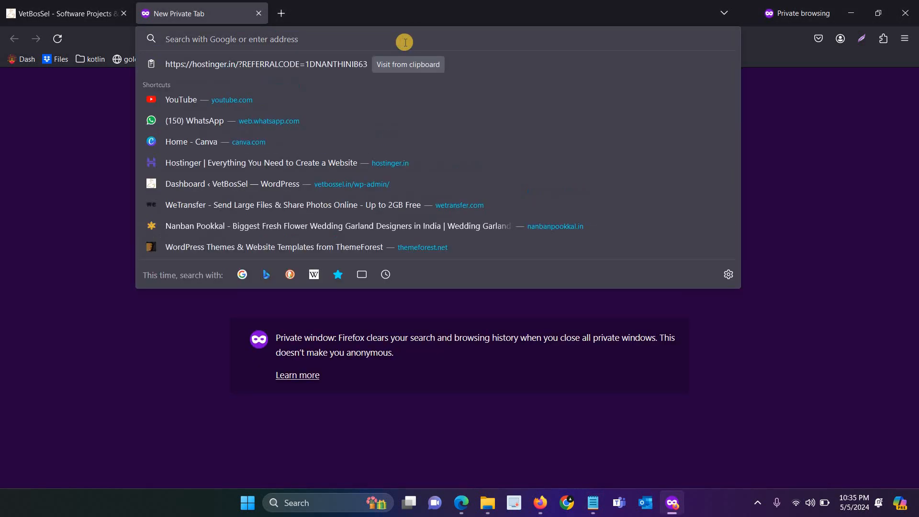
{"action": "key", "text": "ctrl+v"}
{"action": "key", "text": "Return"}
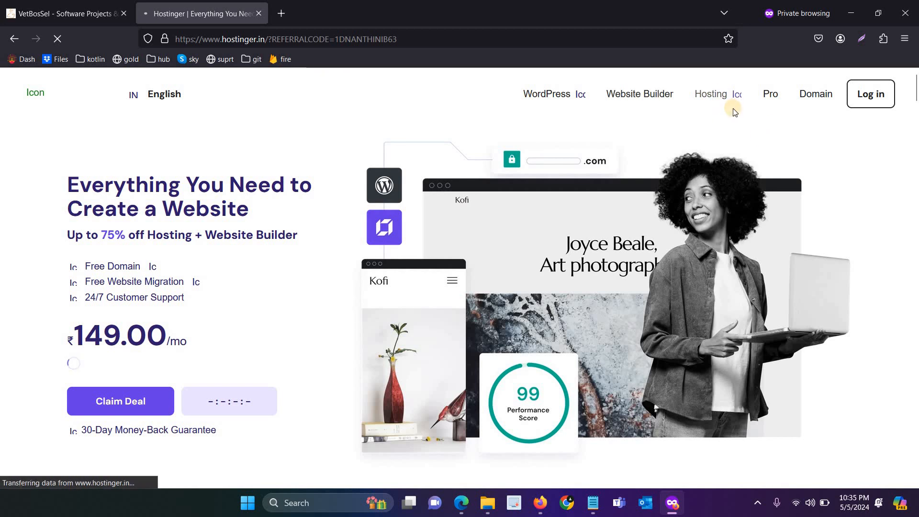
Step: Go to Hostinger's Web Hosting page from the Hosting menu
{"action": "left_click", "coordinate": [425, 39]}
{"action": "key", "text": "ctrl+c"}
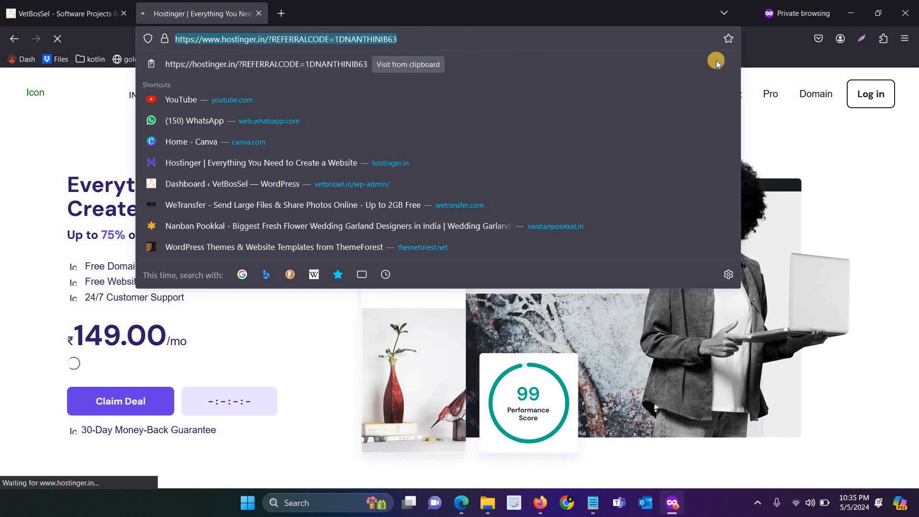
{"action": "left_click", "coordinate": [907, 167]}
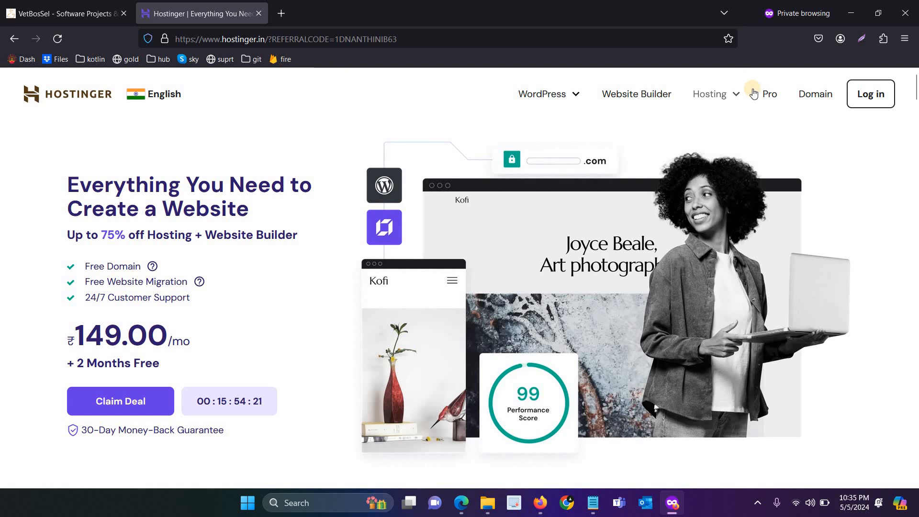
{"action": "left_click", "coordinate": [736, 99]}
{"action": "left_click", "coordinate": [726, 125]}
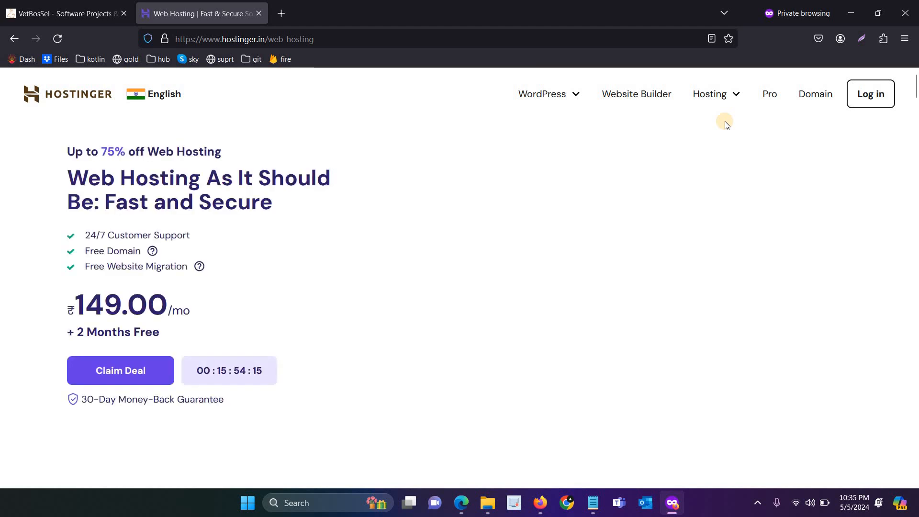
Step: Compare the hosting plans and add the Premium plan (149.00) to the cart
{"action": "scroll", "coordinate": [508, 249], "scroll_direction": "down", "scroll_amount": 3}
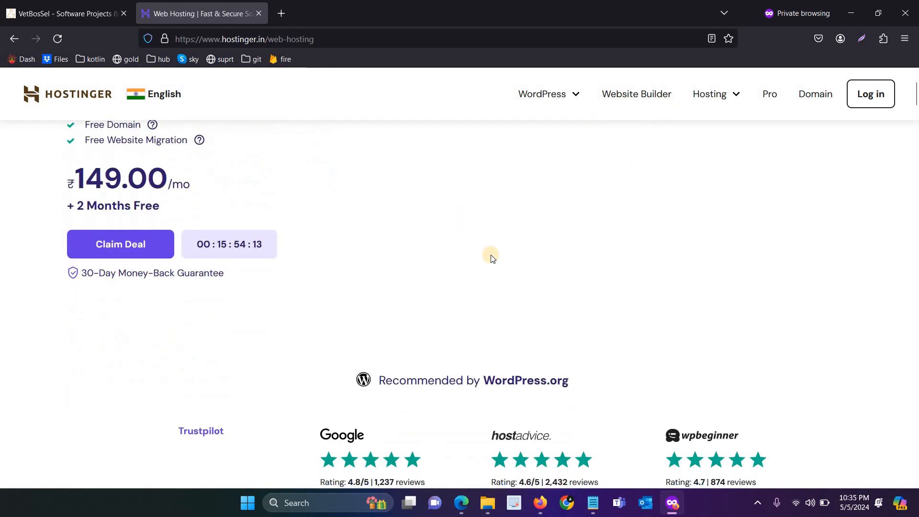
{"action": "scroll", "coordinate": [535, 236], "scroll_direction": "down", "scroll_amount": 4}
{"action": "scroll", "coordinate": [713, 116], "scroll_direction": "up", "scroll_amount": 1}
{"action": "scroll", "coordinate": [295, 243], "scroll_direction": "down", "scroll_amount": 9}
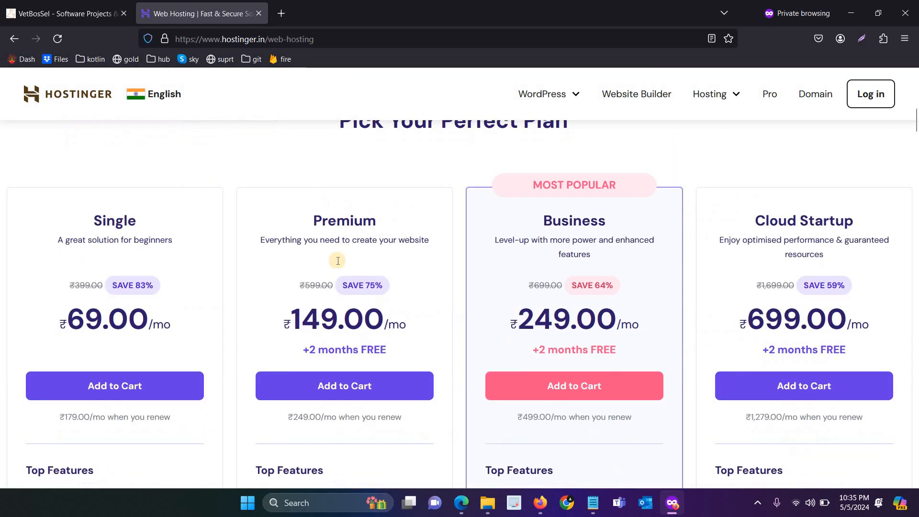
{"action": "left_click_drag", "start_coordinate": [293, 243], "coordinate": [385, 244]}
{"action": "scroll", "coordinate": [298, 278], "scroll_direction": "down", "scroll_amount": 4}
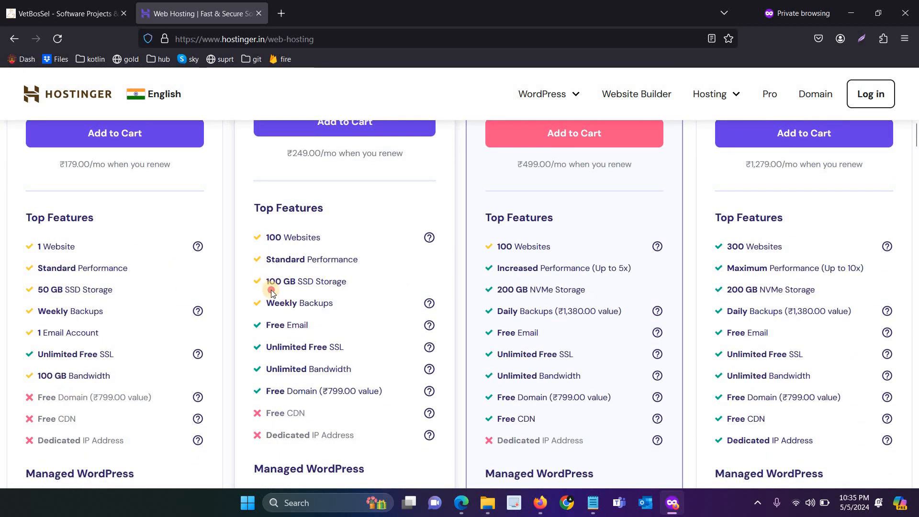
{"action": "left_click_drag", "start_coordinate": [269, 281], "coordinate": [357, 298]}
{"action": "scroll", "coordinate": [200, 119], "scroll_direction": "up", "scroll_amount": 3}
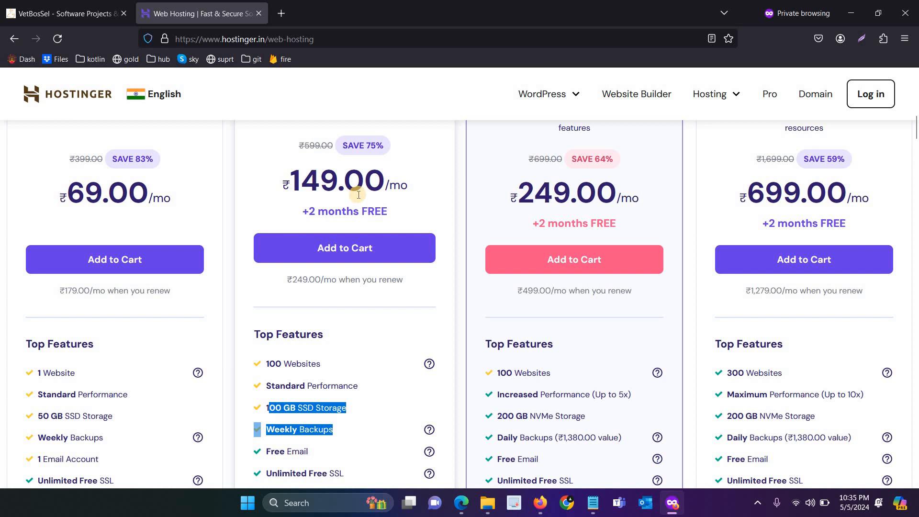
{"action": "left_click", "coordinate": [365, 245]}
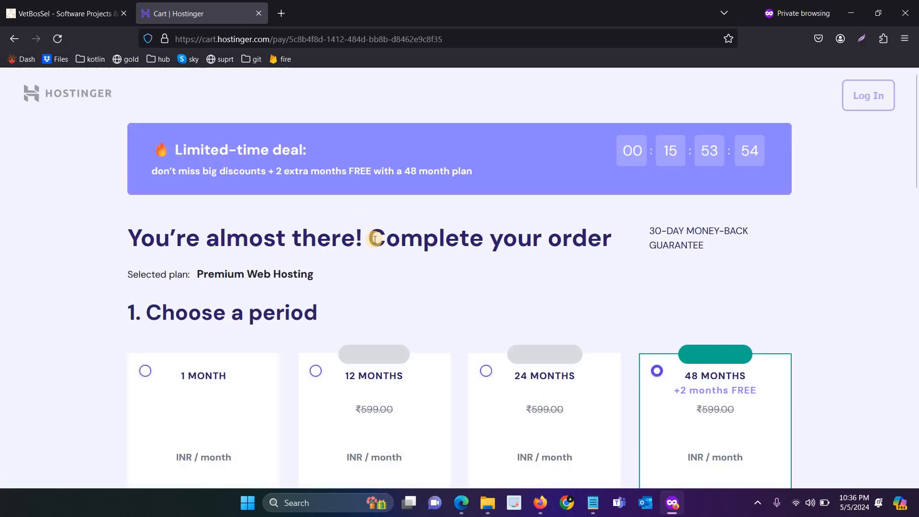
Step: Pick the 12 months billing period for Premium Web Hosting and scroll to account creation
{"action": "scroll", "coordinate": [376, 254], "scroll_direction": "down", "scroll_amount": 2}
{"action": "scroll", "coordinate": [379, 253], "scroll_direction": "down", "scroll_amount": 3}
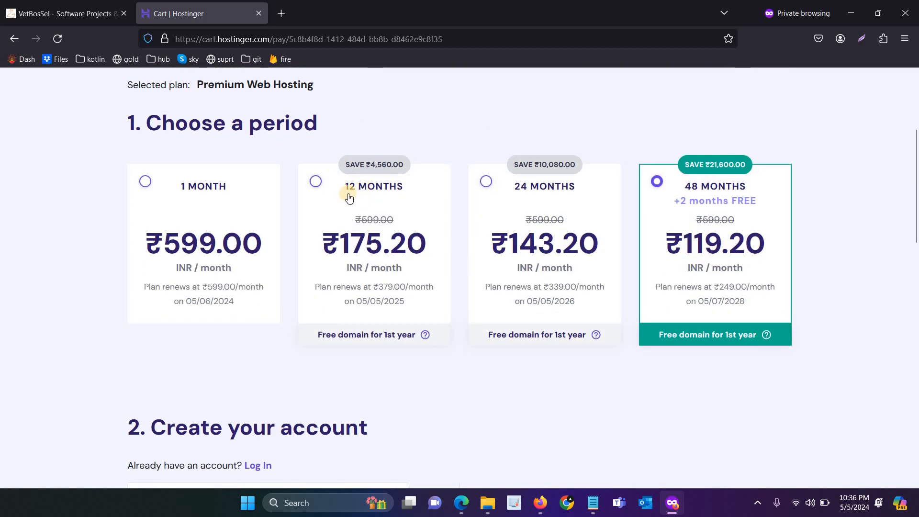
{"action": "left_click", "coordinate": [346, 198]}
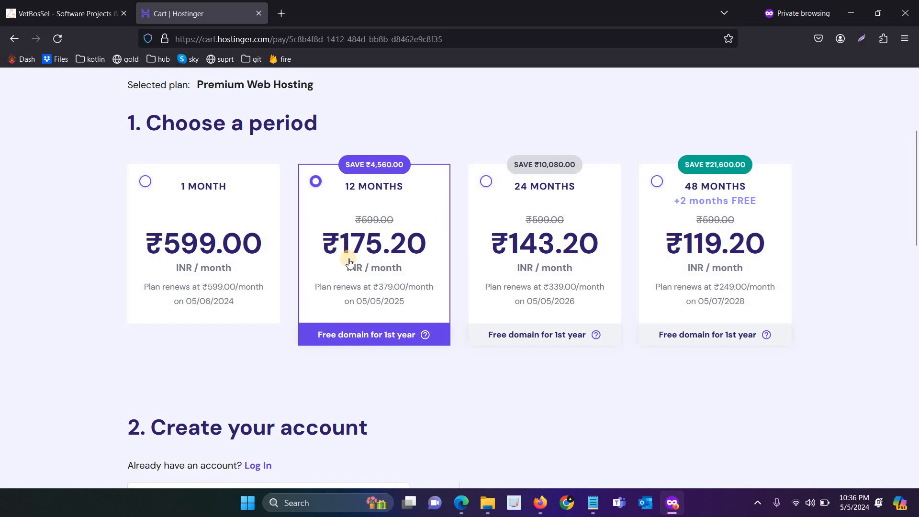
{"action": "scroll", "coordinate": [335, 269], "scroll_direction": "down", "scroll_amount": 13}
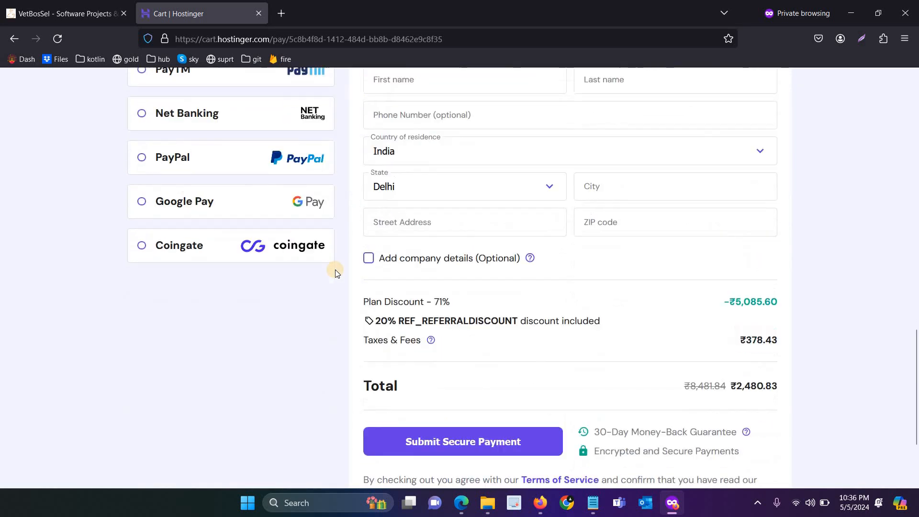
{"action": "scroll", "coordinate": [335, 271], "scroll_direction": "down", "scroll_amount": 1}
{"action": "scroll", "coordinate": [335, 272], "scroll_direction": "up", "scroll_amount": 12}
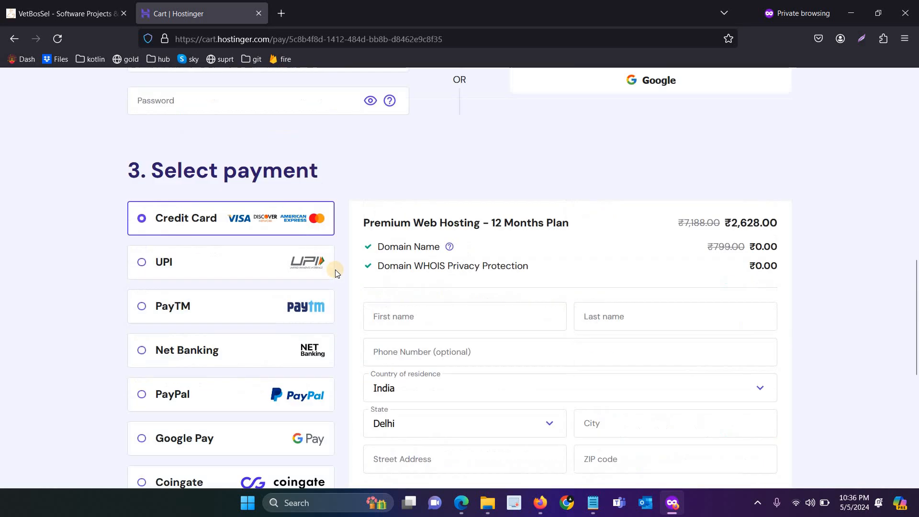
{"action": "scroll", "coordinate": [336, 273], "scroll_direction": "up", "scroll_amount": 4}
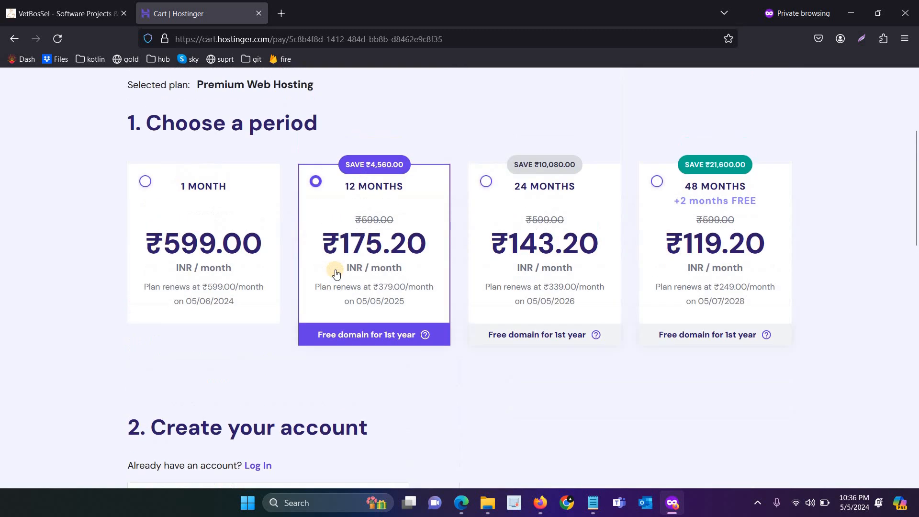
{"action": "scroll", "coordinate": [287, 235], "scroll_direction": "down", "scroll_amount": 8}
{"action": "scroll", "coordinate": [259, 243], "scroll_direction": "up", "scroll_amount": 1}
{"action": "left_click", "coordinate": [258, 242]}
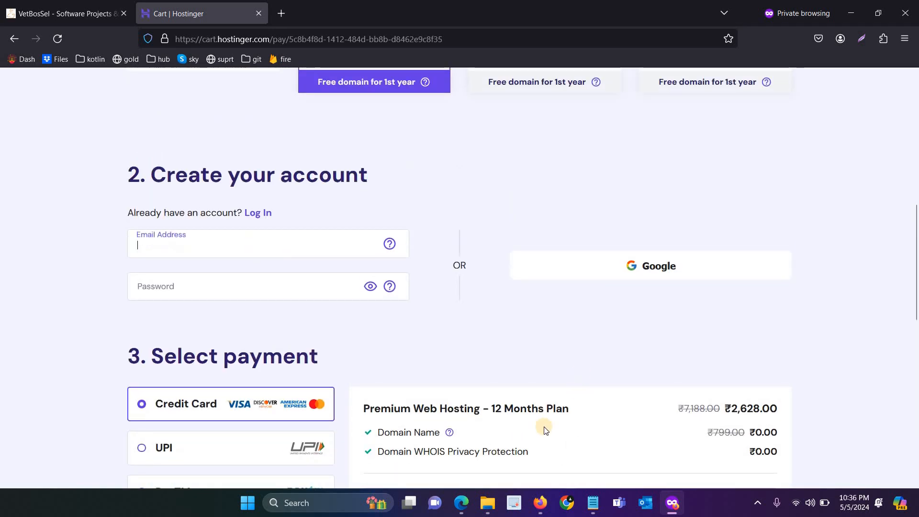
Step: Fill the account e-mail copied from Notepad, replacing a mis-pasted link, and type a password
{"action": "key", "text": "alt+Tab"}
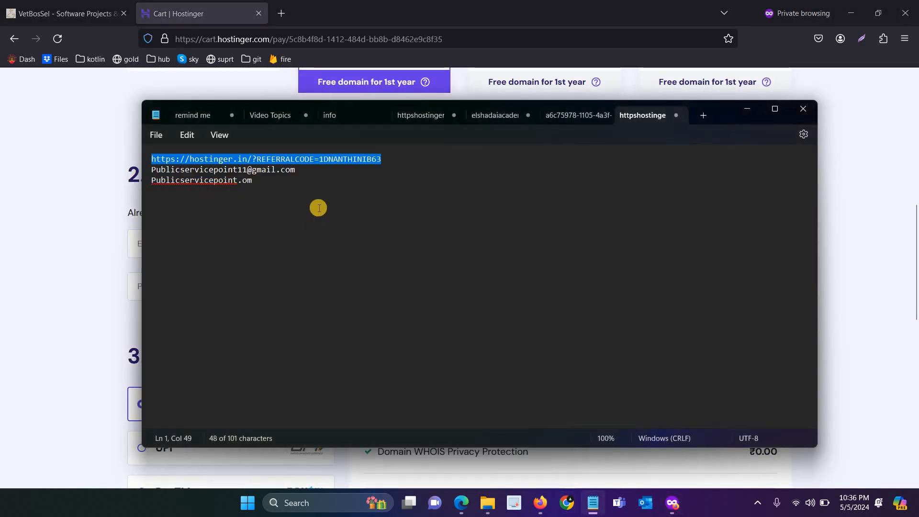
{"action": "key", "text": "alt+Tab"}
{"action": "key", "text": "ctrl+v"}
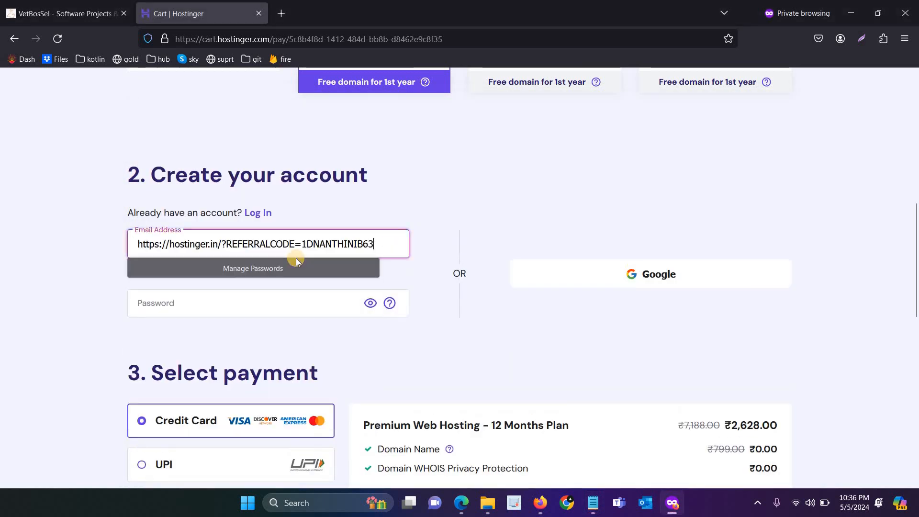
{"action": "key", "text": "ctrl+a"}
{"action": "key", "text": "alt+Tab"}
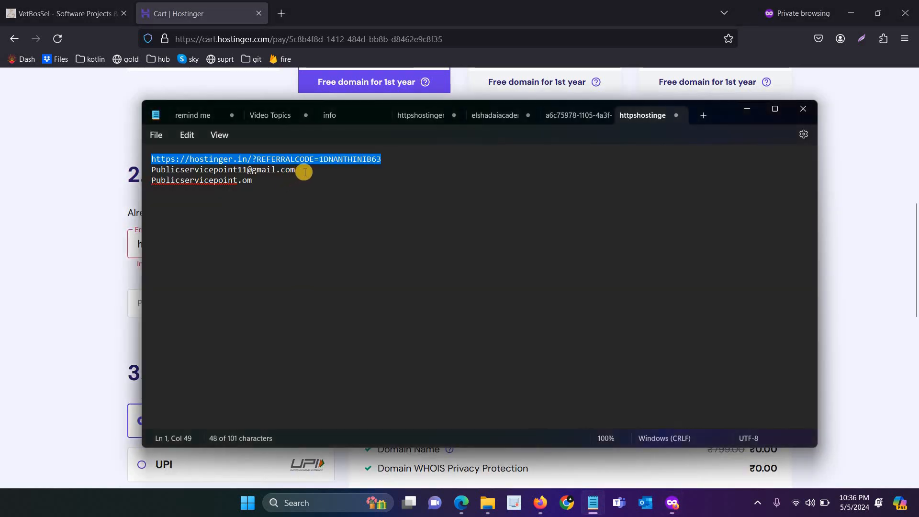
{"action": "triple_click", "coordinate": [148, 171]}
{"action": "key", "text": "ctrl+c"}
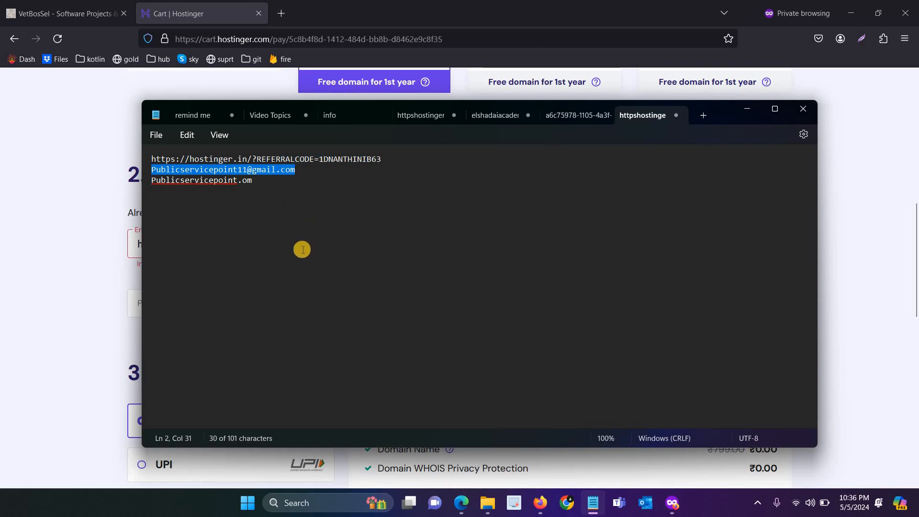
{"action": "key", "text": "alt+Tab"}
{"action": "key", "text": "ctrl+v"}
{"action": "key", "text": "Tab"}
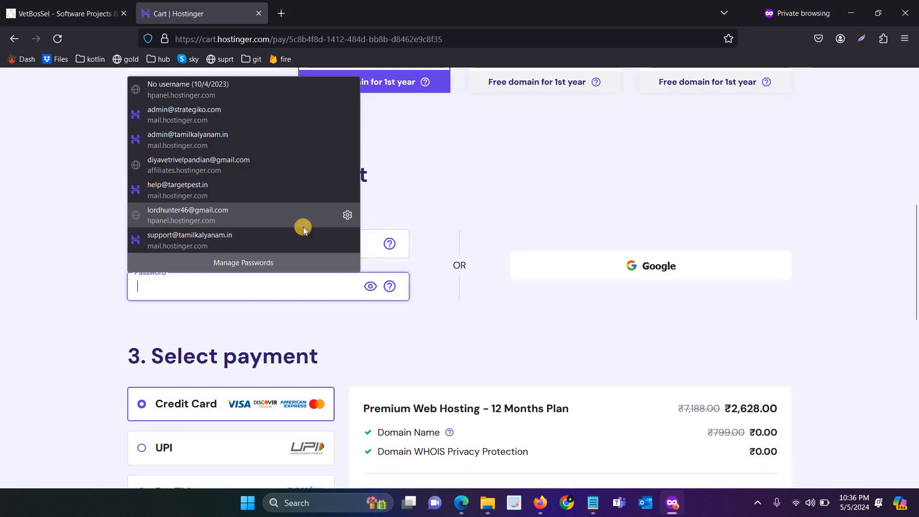
{"action": "type", "text": "••••••"}
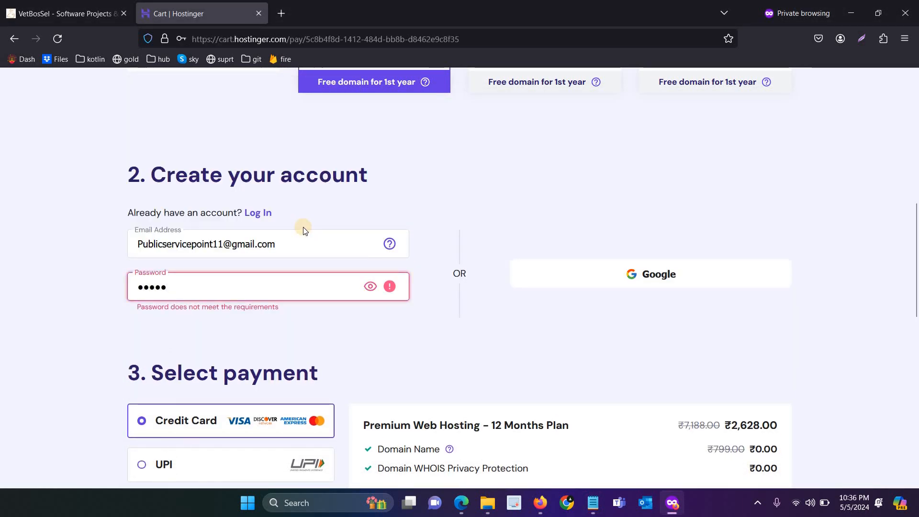
{"action": "type", "text": "•••••"}
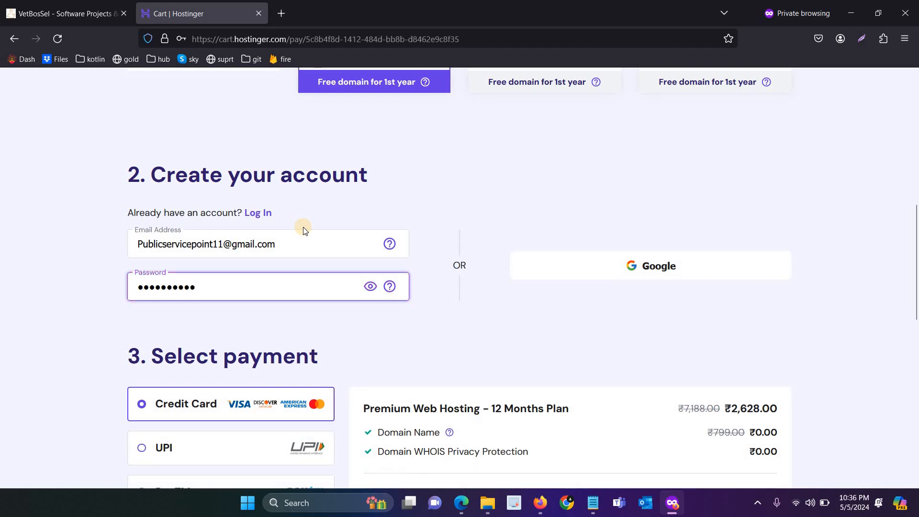
{"action": "type", "text": "•••"}
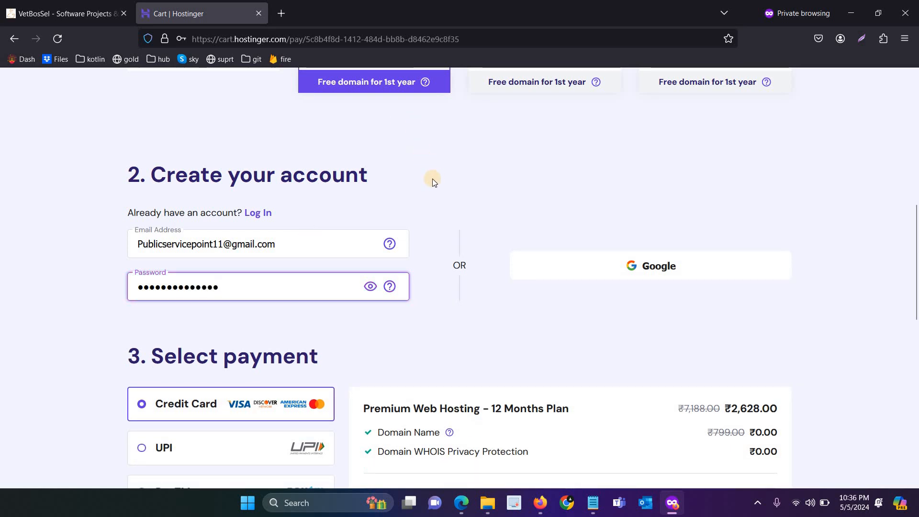
Step: Review the order total and enter the billing first and last name
{"action": "scroll", "coordinate": [359, 291], "scroll_direction": "down", "scroll_amount": 3}
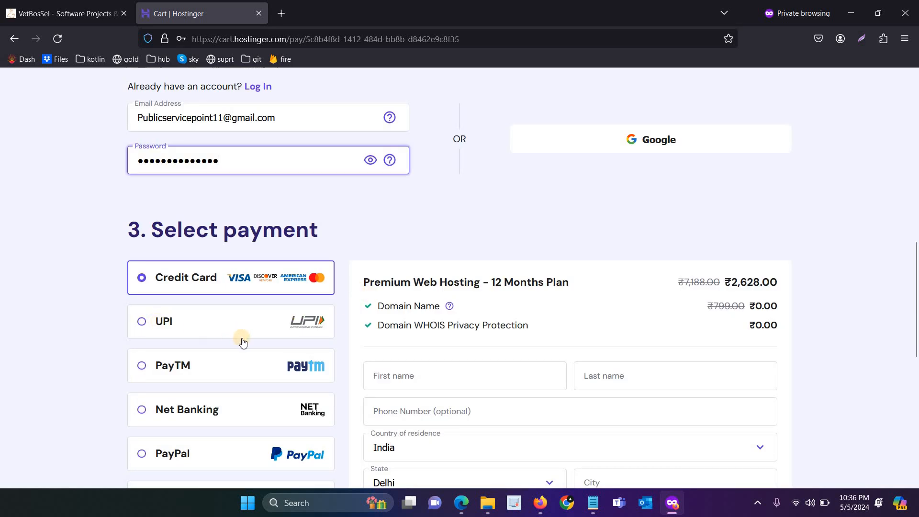
{"action": "scroll", "coordinate": [397, 331], "scroll_direction": "down", "scroll_amount": 2}
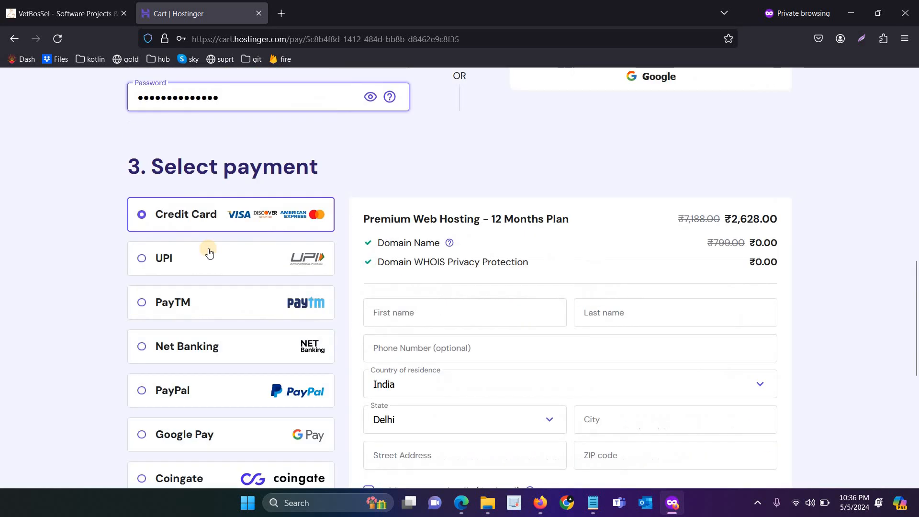
{"action": "scroll", "coordinate": [334, 283], "scroll_direction": "down", "scroll_amount": 7}
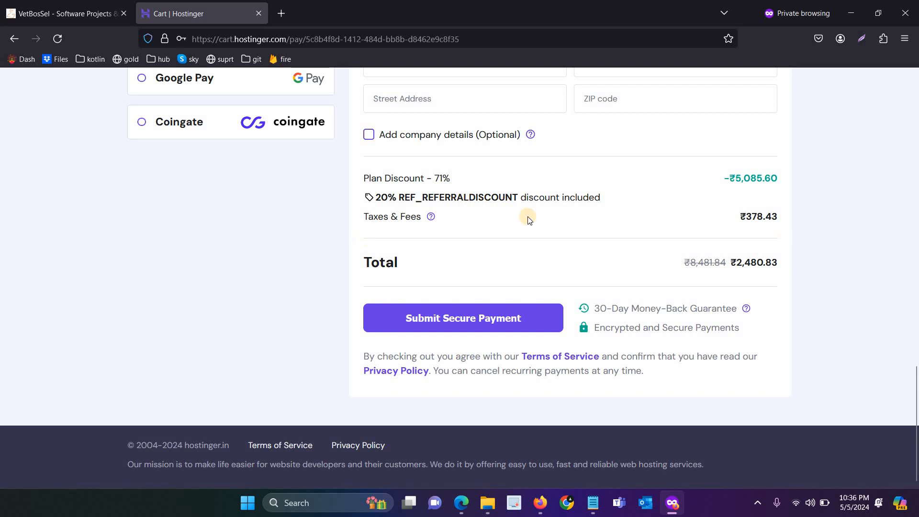
{"action": "scroll", "coordinate": [718, 323], "scroll_direction": "up", "scroll_amount": 1}
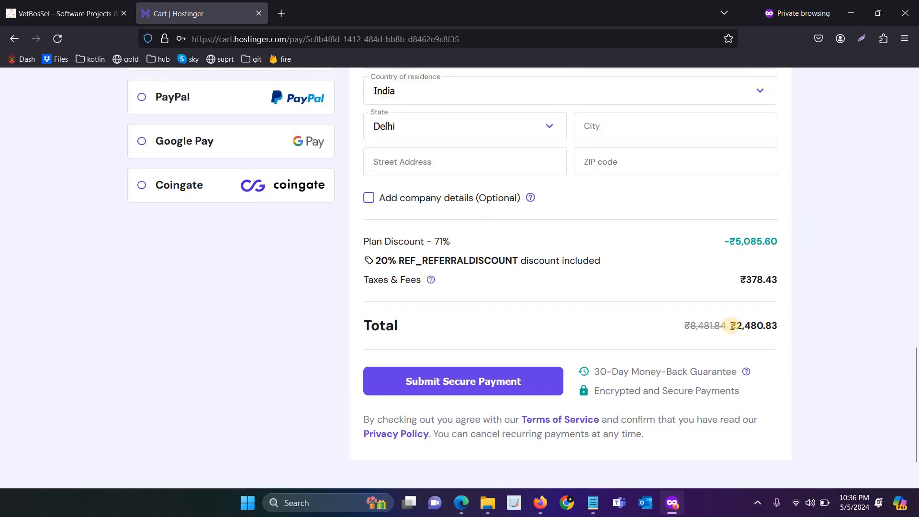
{"action": "double_click", "coordinate": [739, 325]}
{"action": "scroll", "coordinate": [443, 293], "scroll_direction": "up", "scroll_amount": 4}
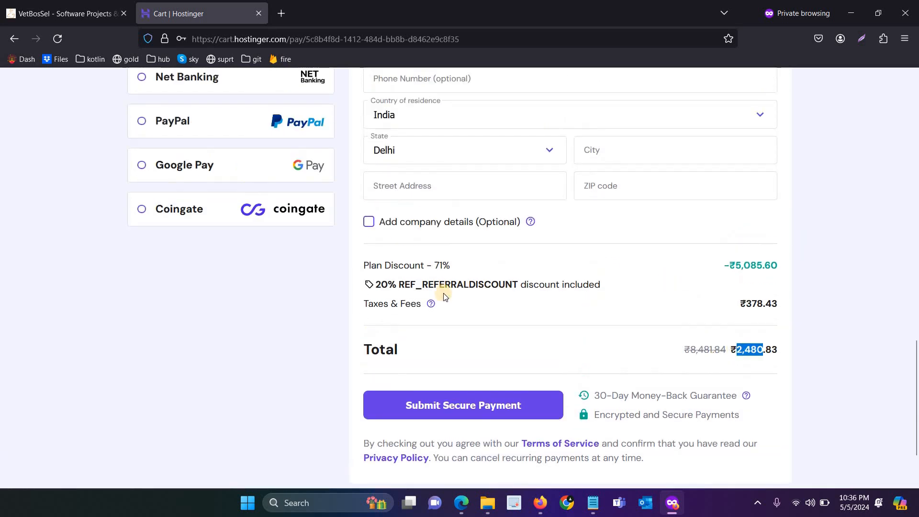
{"action": "left_click", "coordinate": [438, 208]}
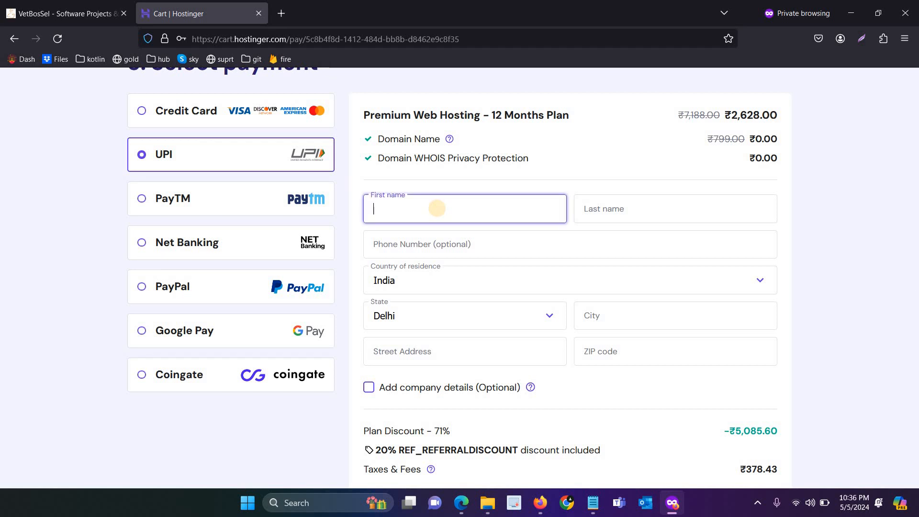
{"action": "key", "text": "Tab"}
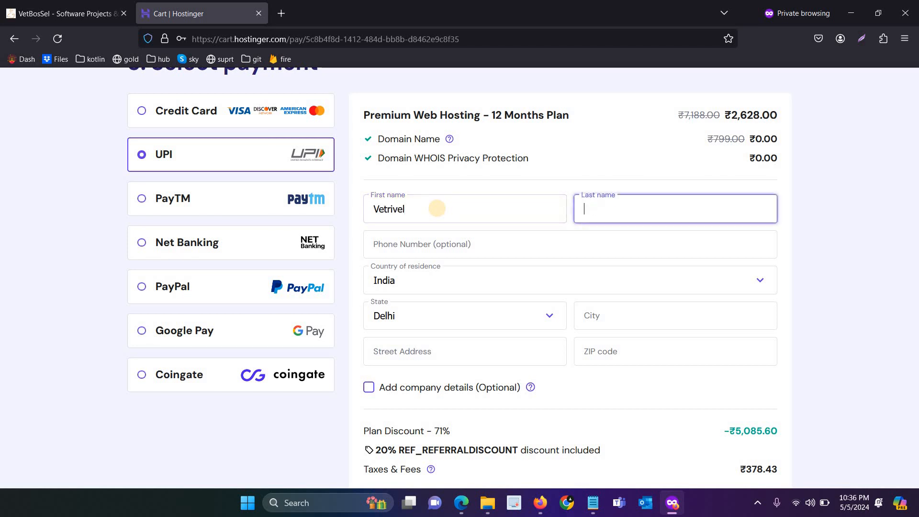
Step: Set the billing state to Tamil Nādu and fill in the ZIP code, city and street address
{"action": "scroll", "coordinate": [441, 220], "scroll_direction": "down", "scroll_amount": 4}
{"action": "left_click", "coordinate": [473, 137]}
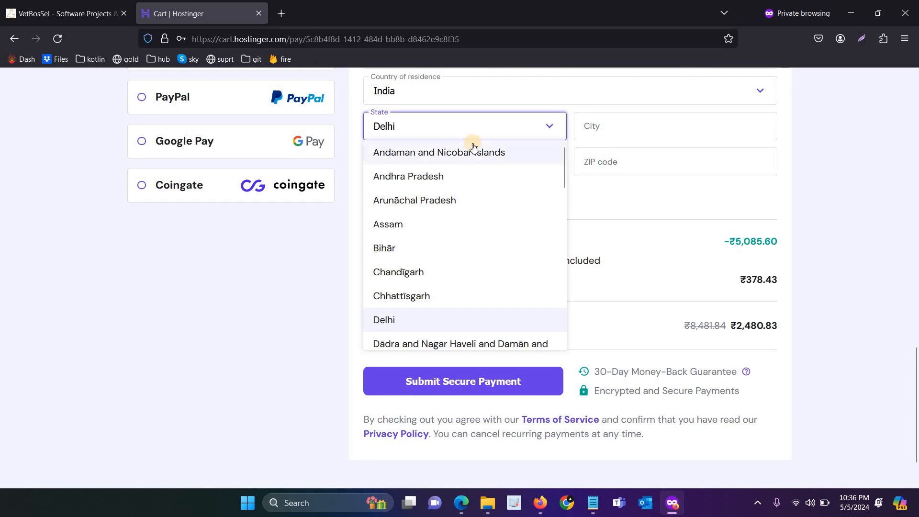
{"action": "scroll", "coordinate": [430, 230], "scroll_direction": "down", "scroll_amount": 10}
{"action": "left_click", "coordinate": [412, 259]}
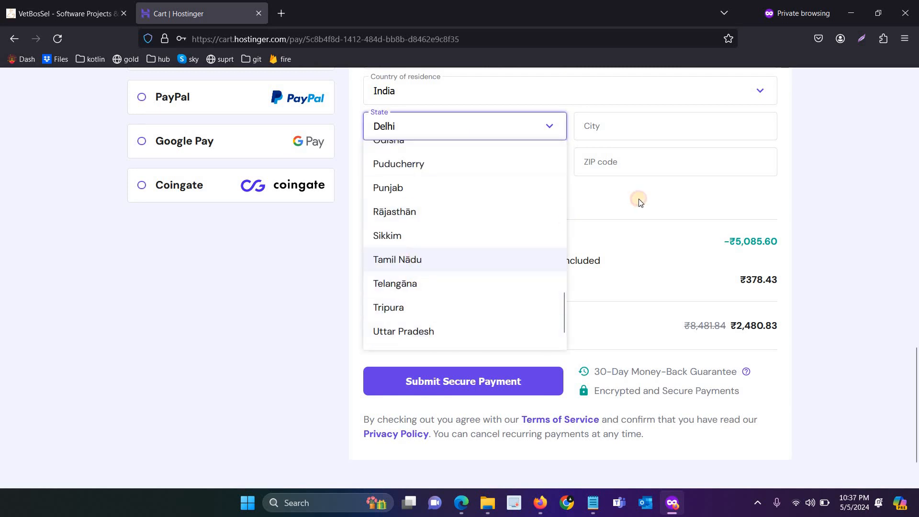
{"action": "left_click", "coordinate": [629, 173]}
{"action": "type", "text": "62"}
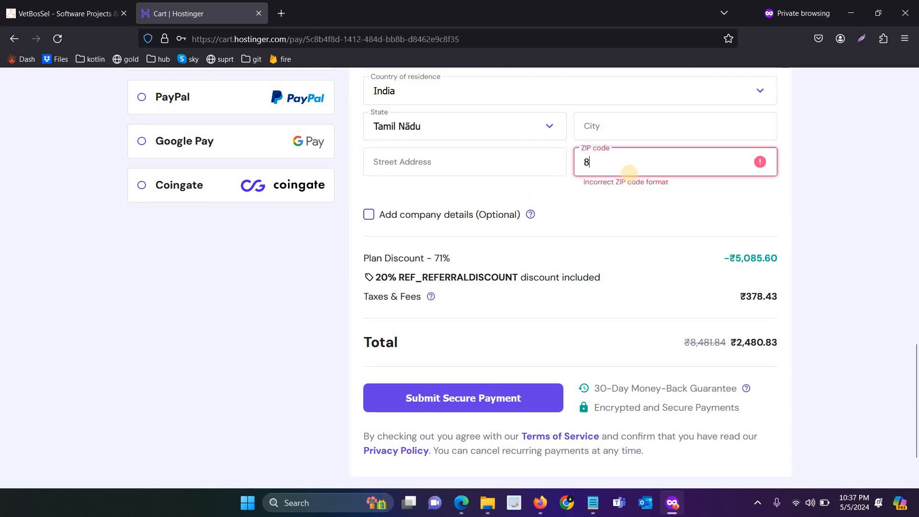
{"action": "type", "text": "203"}
{"action": "key", "text": "ctrl+a"}
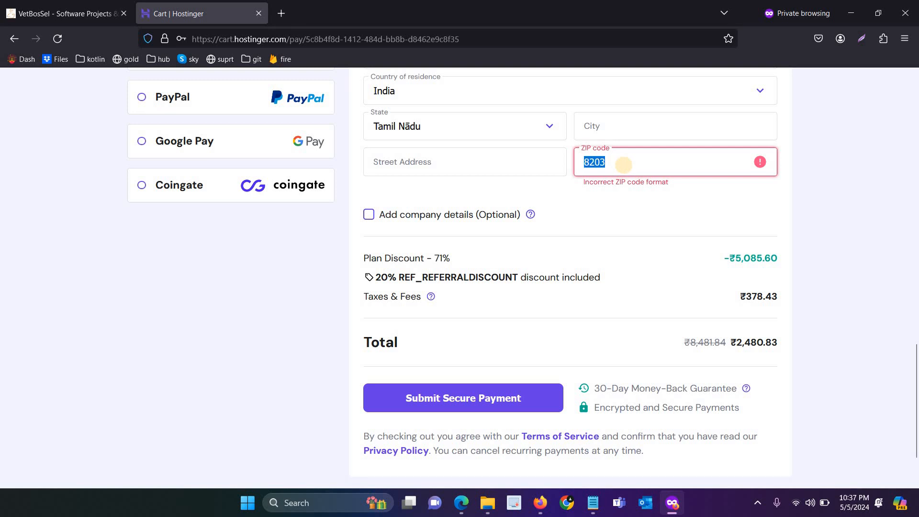
{"action": "type", "text": "628203"}
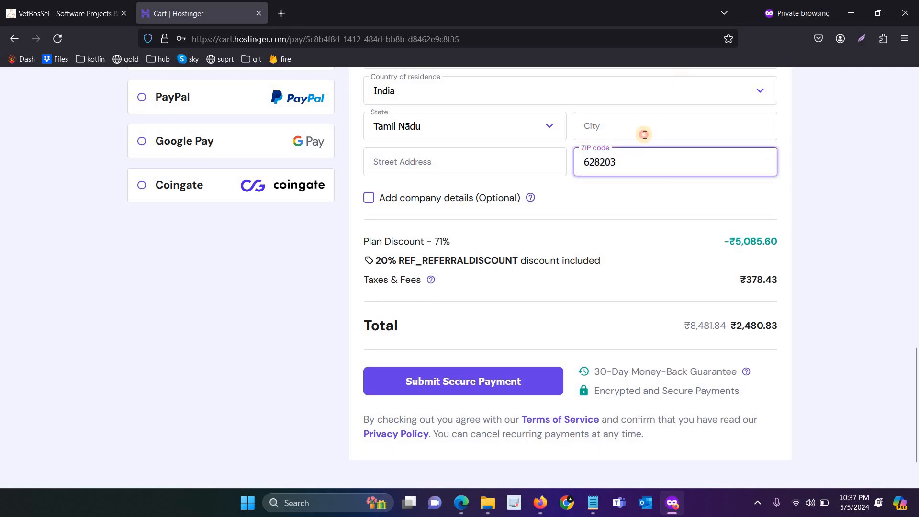
{"action": "left_click", "coordinate": [644, 131]}
{"action": "type", "text": "Thoothukudi"}
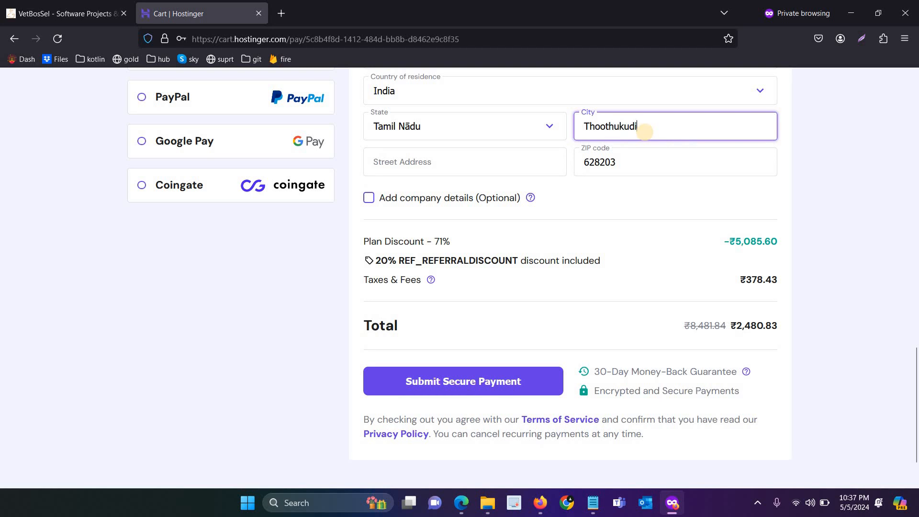
{"action": "key", "text": "Tab"}
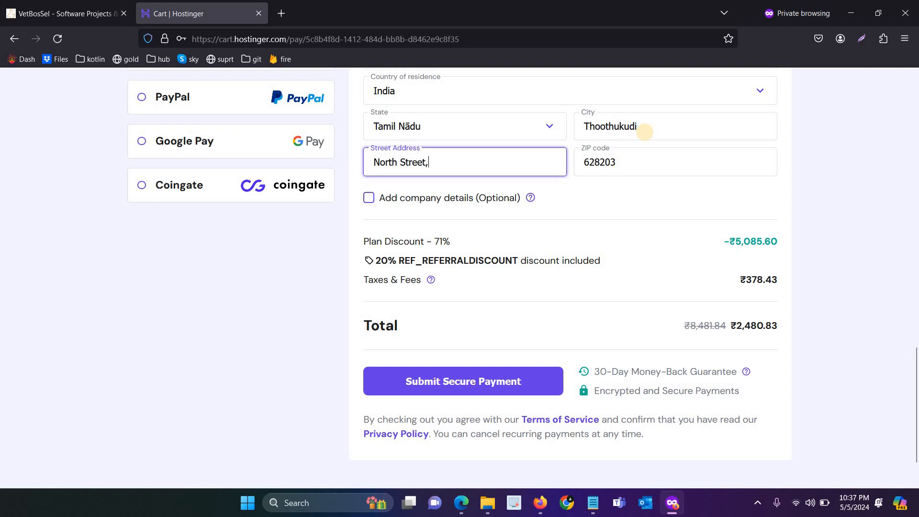
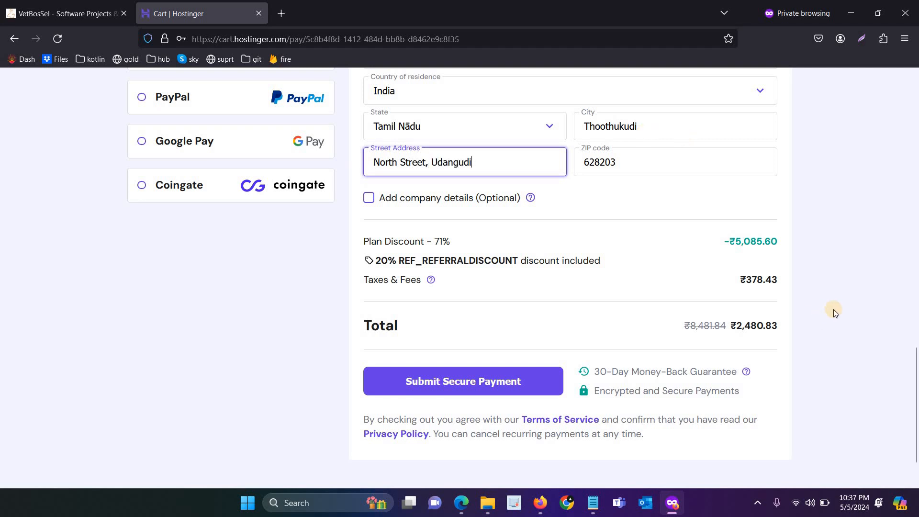
{"action": "scroll", "coordinate": [828, 298], "scroll_direction": "up", "scroll_amount": 12}
Step: Make the e-mail's first letter lowercase and submit the order for UPI payment
{"action": "scroll", "coordinate": [430, 297], "scroll_direction": "up", "scroll_amount": 4}
{"action": "scroll", "coordinate": [427, 305], "scroll_direction": "down", "scroll_amount": 5}
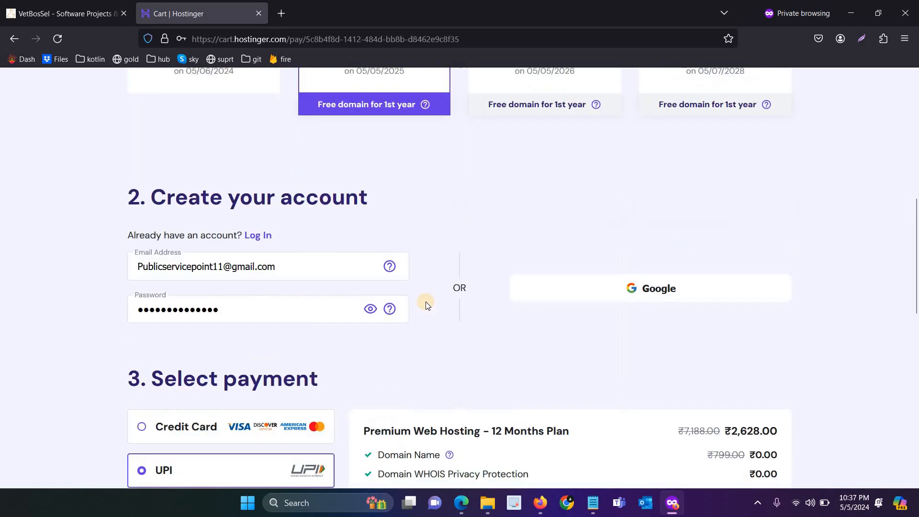
{"action": "left_click", "coordinate": [142, 266]}
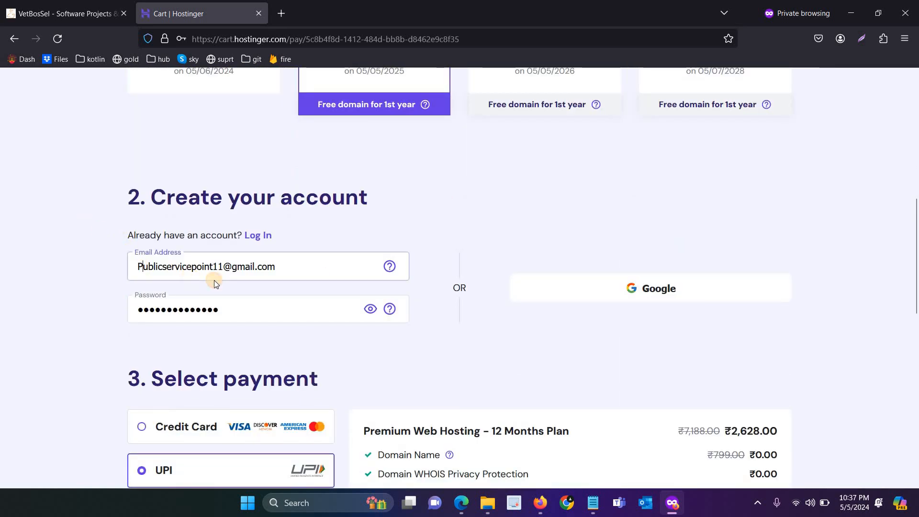
{"action": "key", "text": "BackSpace"}
{"action": "type", "text": "p"}
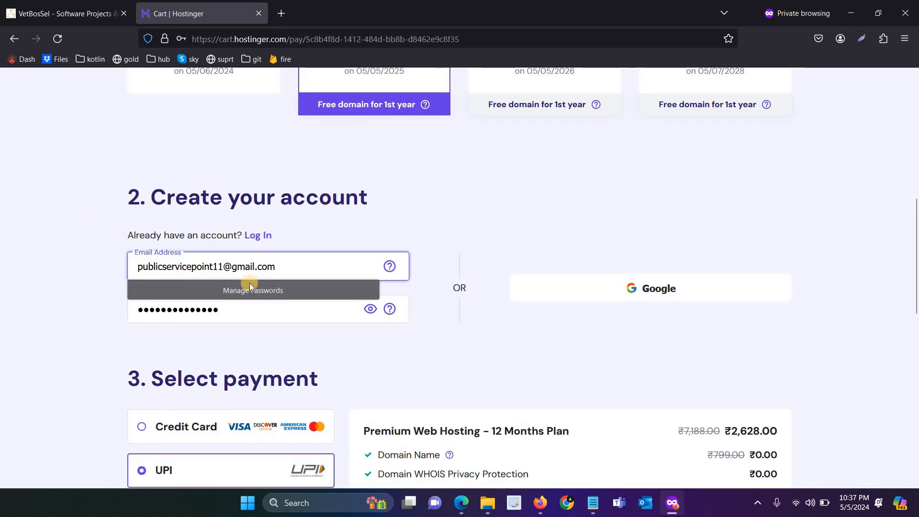
{"action": "left_click", "coordinate": [509, 337]}
{"action": "scroll", "coordinate": [510, 336], "scroll_direction": "down", "scroll_amount": 14}
{"action": "left_click", "coordinate": [495, 317]}
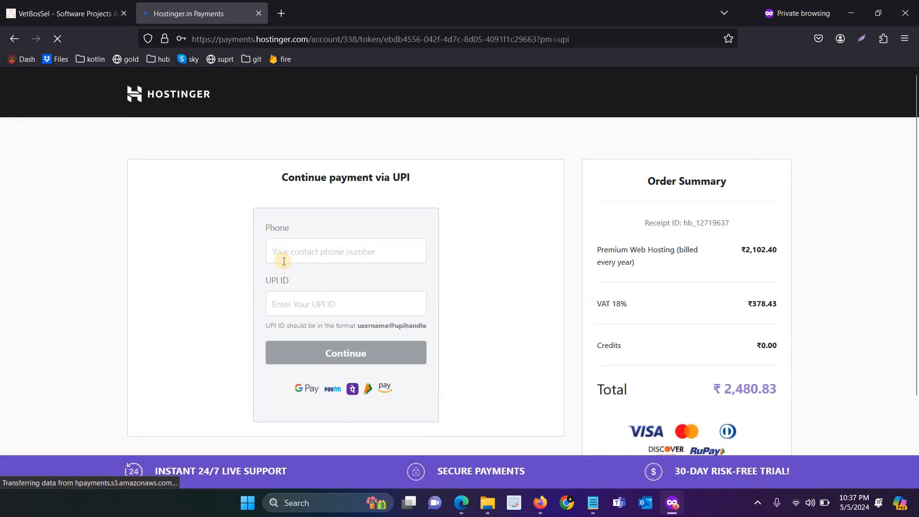
Step: Enter the contact phone number and saved UPI ID, then pay the ₹2,480.83 via UPI QR code
{"action": "left_click", "coordinate": [302, 254]}
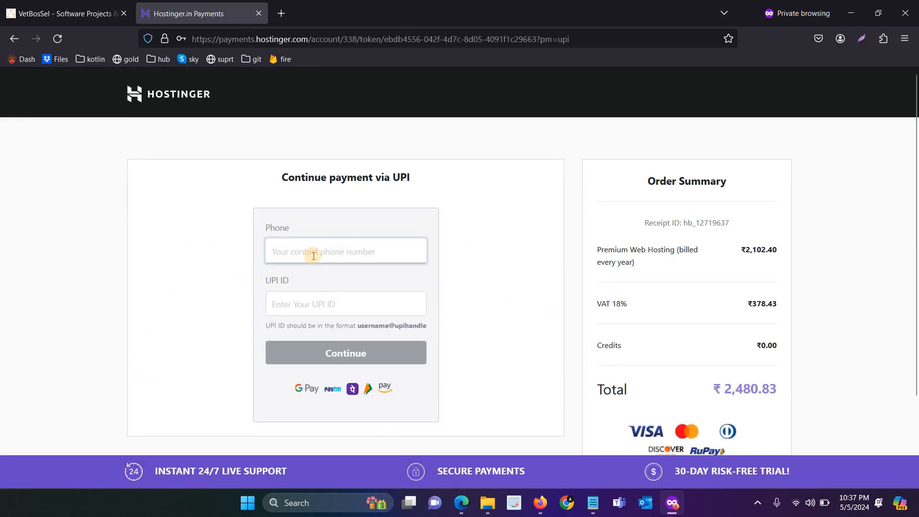
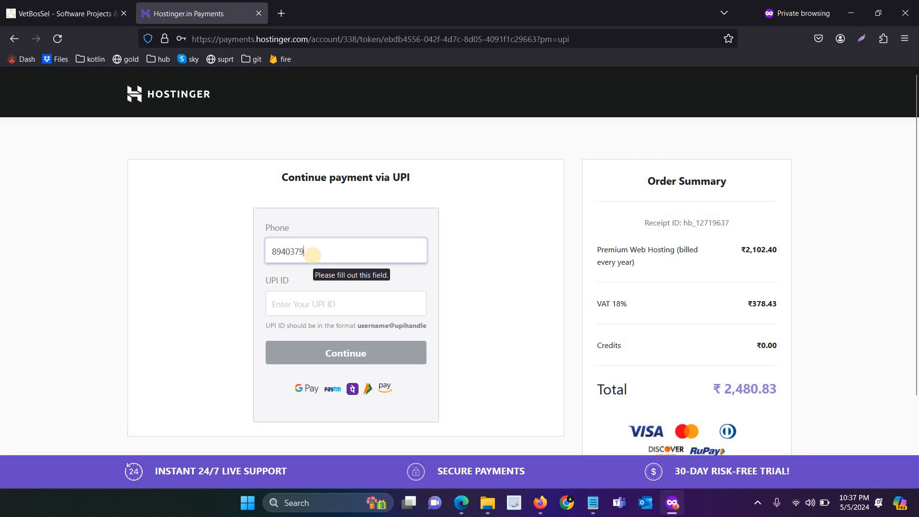
{"action": "left_click", "coordinate": [326, 299]}
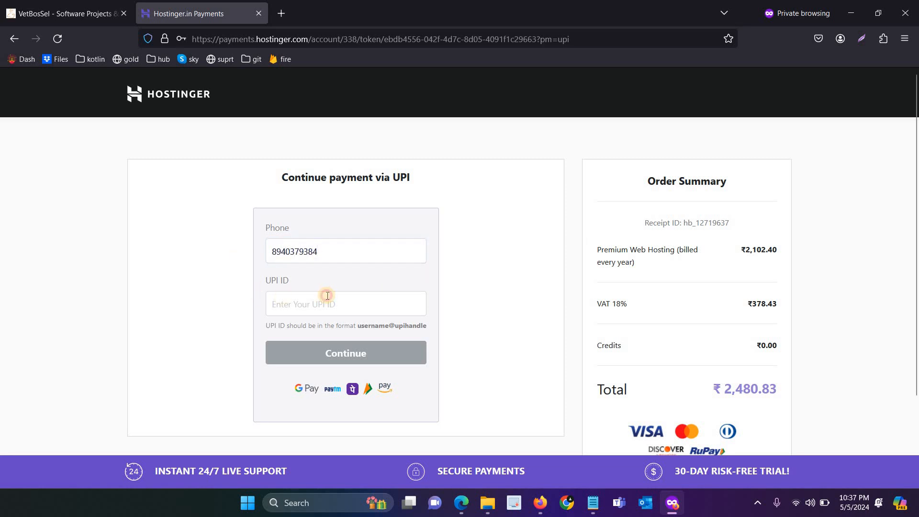
{"action": "key", "text": "Return"}
{"action": "left_click", "coordinate": [489, 333]}
{"action": "left_click", "coordinate": [373, 355]}
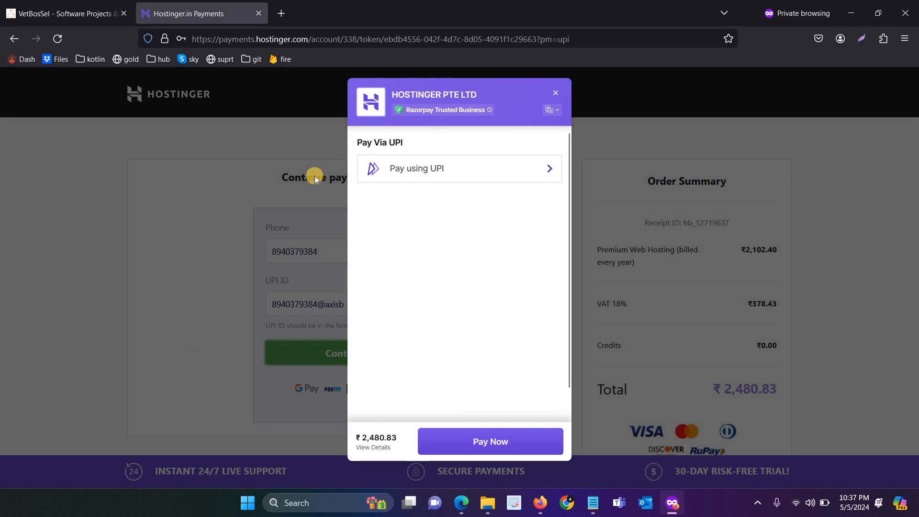
{"action": "left_click", "coordinate": [417, 169]}
{"action": "left_click", "coordinate": [444, 266]}
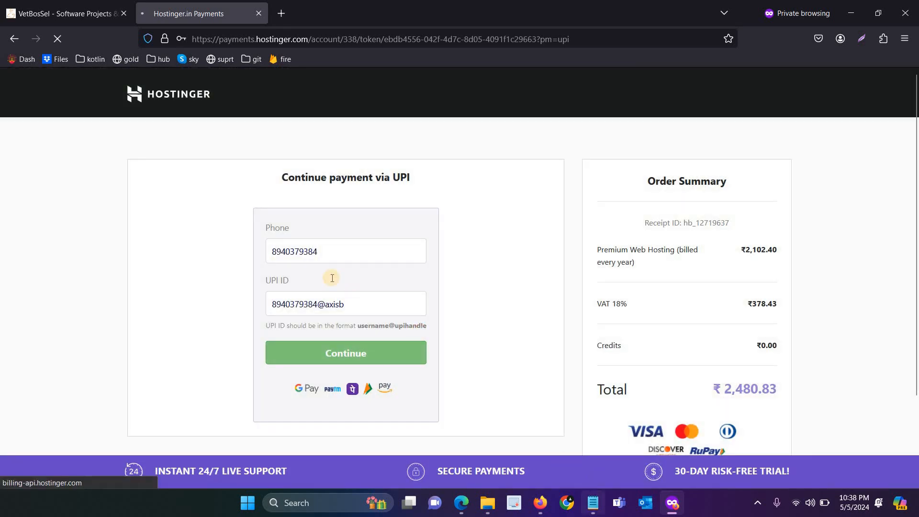
Step: Select the domain name line in the notes and return to the browser
{"action": "left_click", "coordinate": [593, 502]}
{"action": "left_click", "coordinate": [273, 182]}
{"action": "left_click_drag", "start_coordinate": [272, 182], "coordinate": [108, 180]}
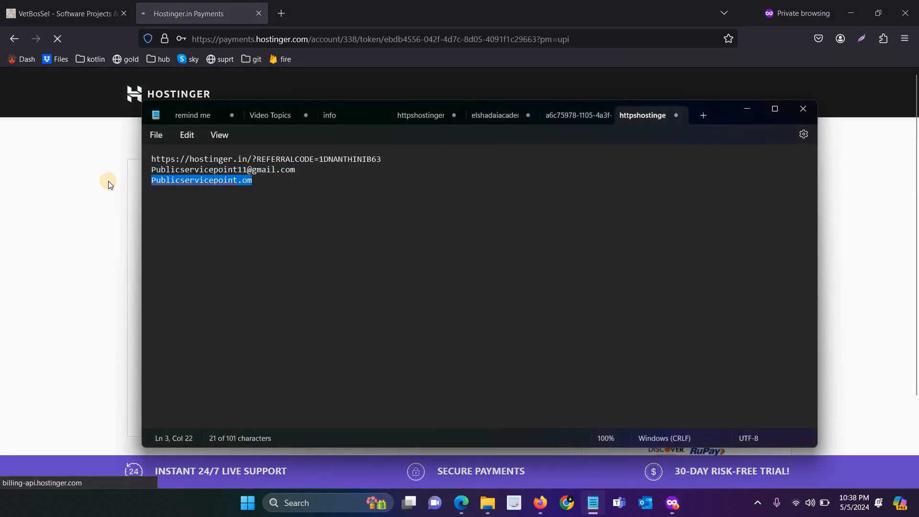
{"action": "key", "text": "alt+Tab"}
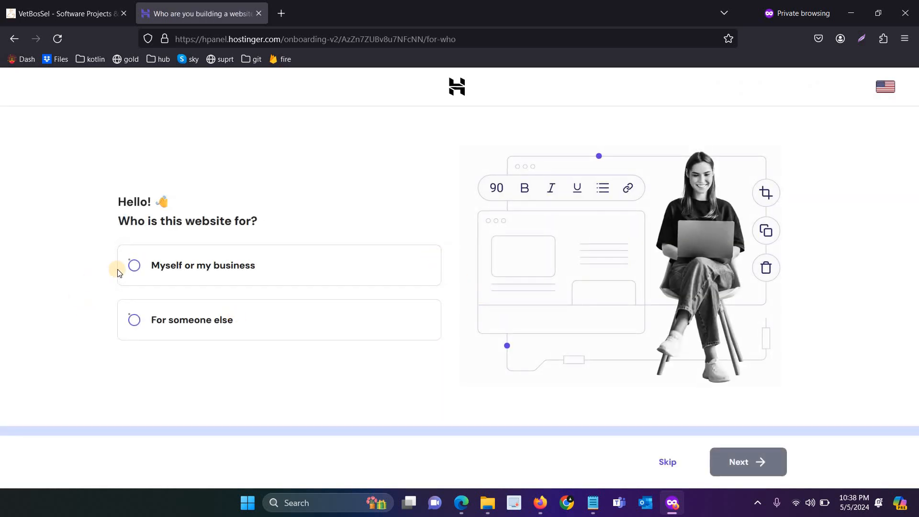
Step: Skip the audience question, choose Create, and pick WordPress as the platform
{"action": "left_click", "coordinate": [668, 462]}
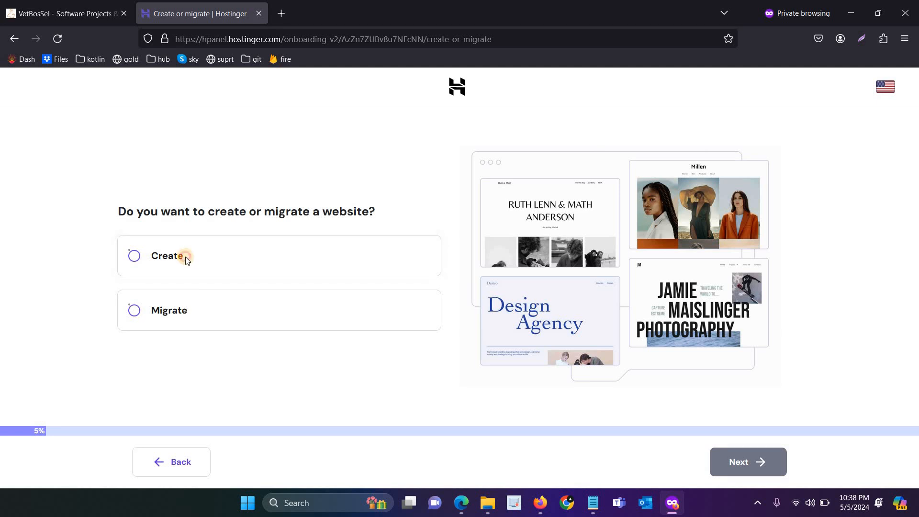
{"action": "left_click", "coordinate": [186, 258]}
{"action": "left_click", "coordinate": [747, 462]}
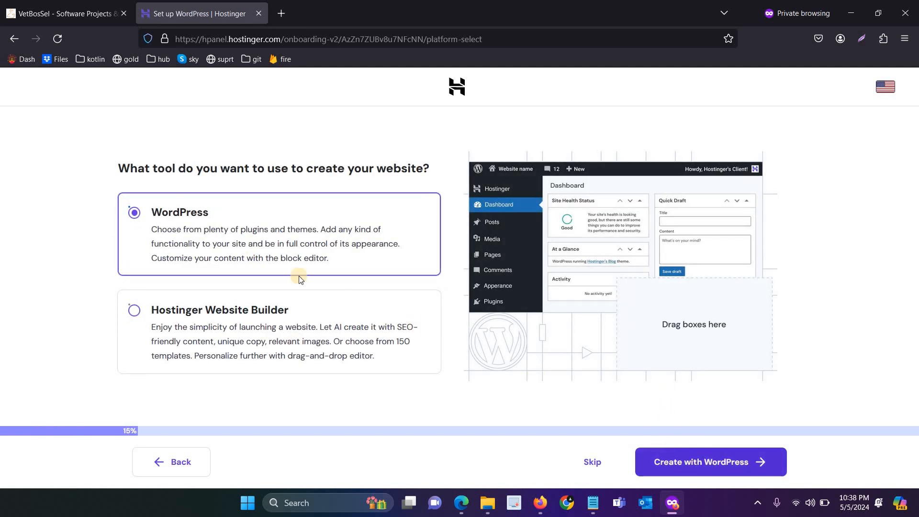
{"action": "left_click", "coordinate": [252, 290]}
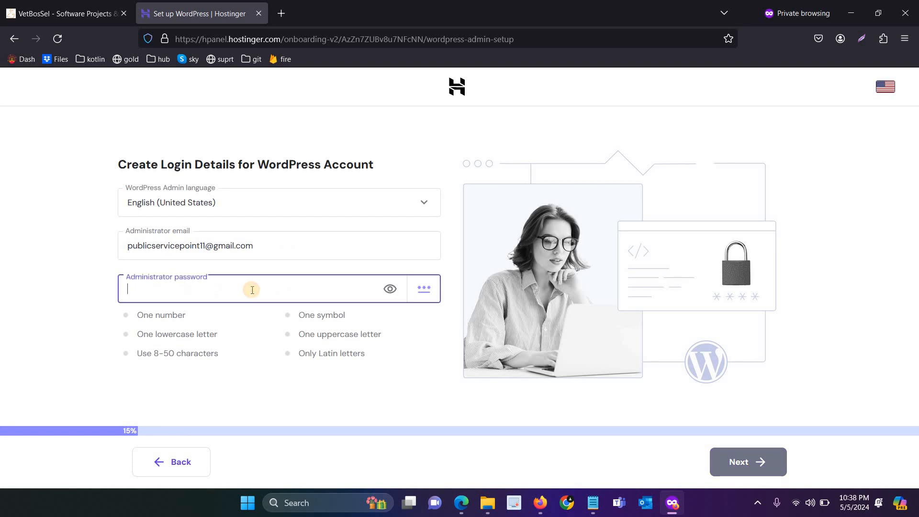
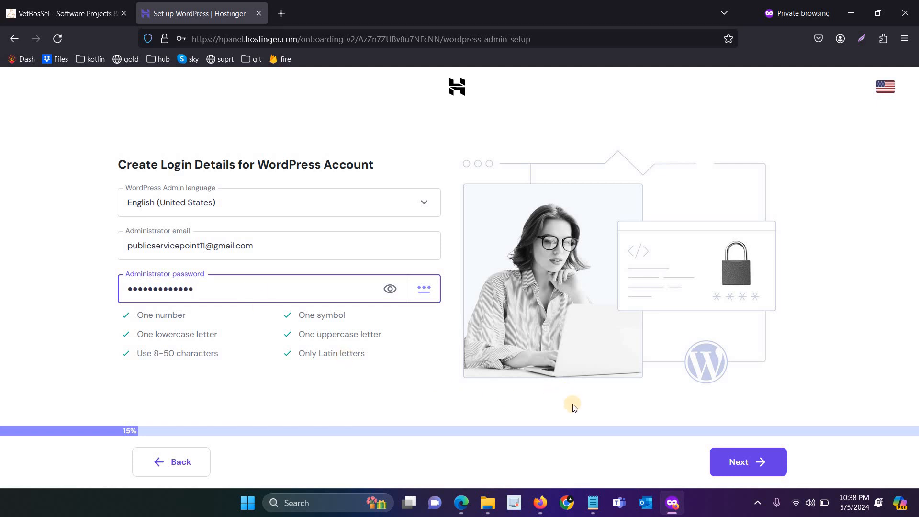
Step: Set the WordPress admin password, choose Blog, skip visuals and keep the recommended plugins
{"action": "left_click", "coordinate": [715, 454]}
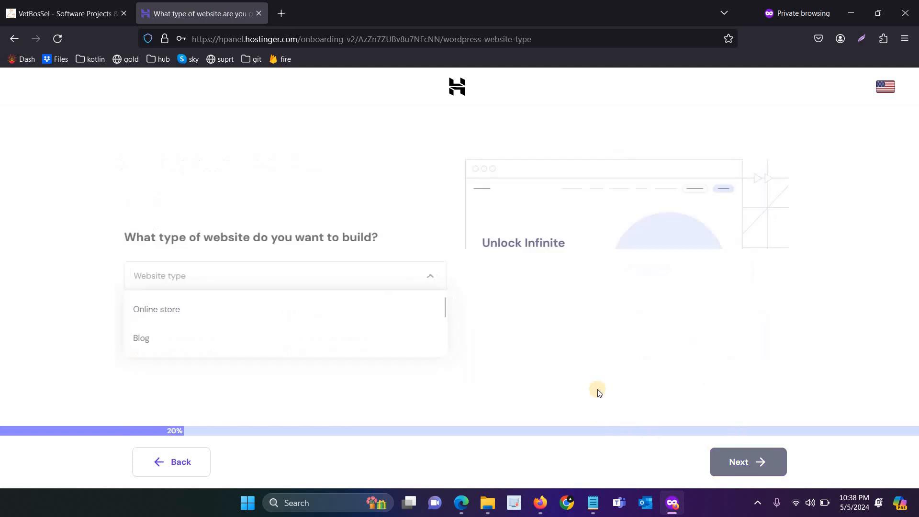
{"action": "left_click", "coordinate": [181, 338]}
{"action": "left_click", "coordinate": [719, 458]}
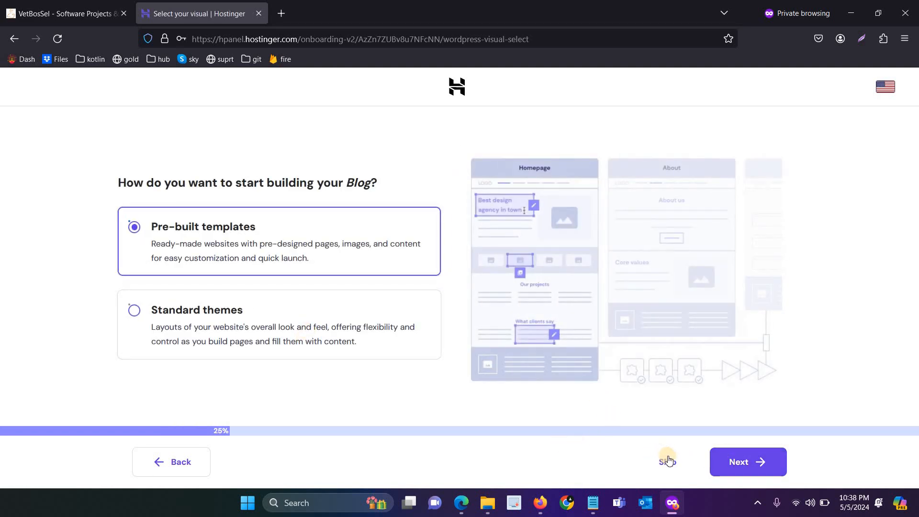
{"action": "left_click", "coordinate": [657, 462]}
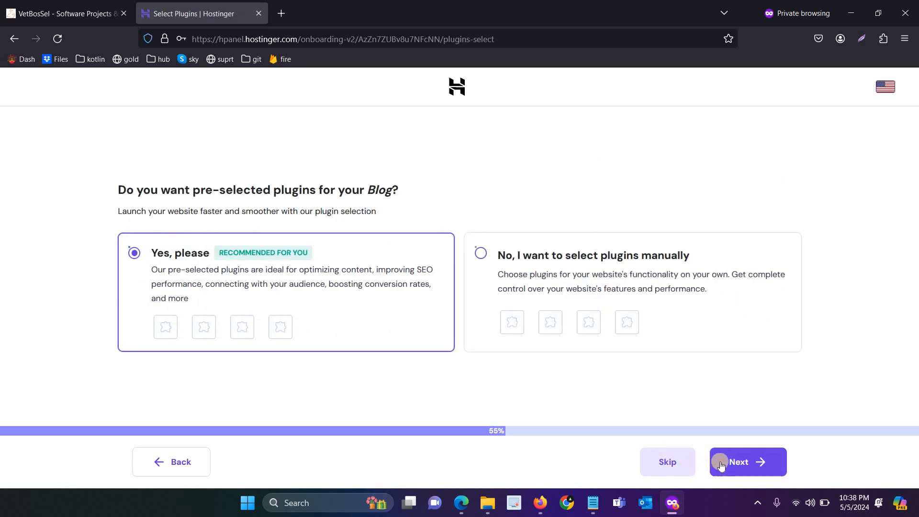
{"action": "left_click", "coordinate": [739, 460]}
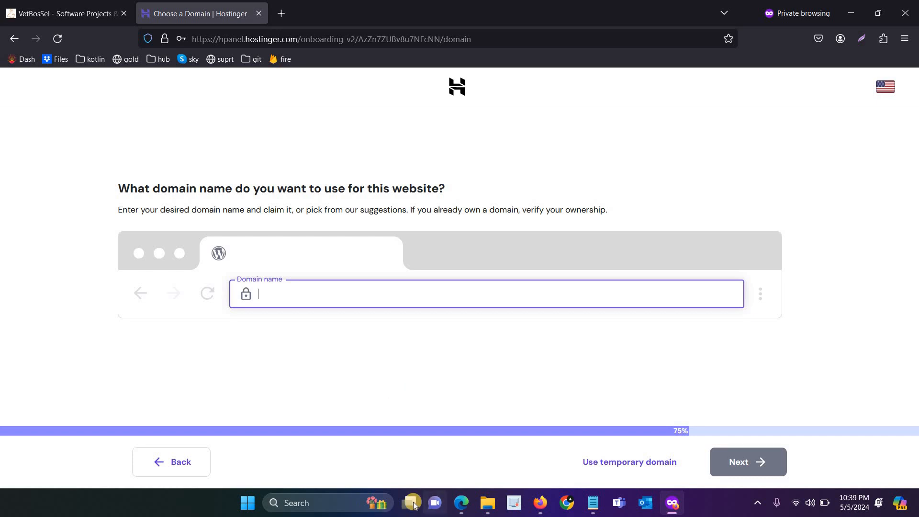
Step: Enter publicservicepoint.om as the new site's domain, pasting it from the notes
{"action": "mouse_move", "coordinate": [461, 502]}
{"action": "left_click", "coordinate": [452, 453]}
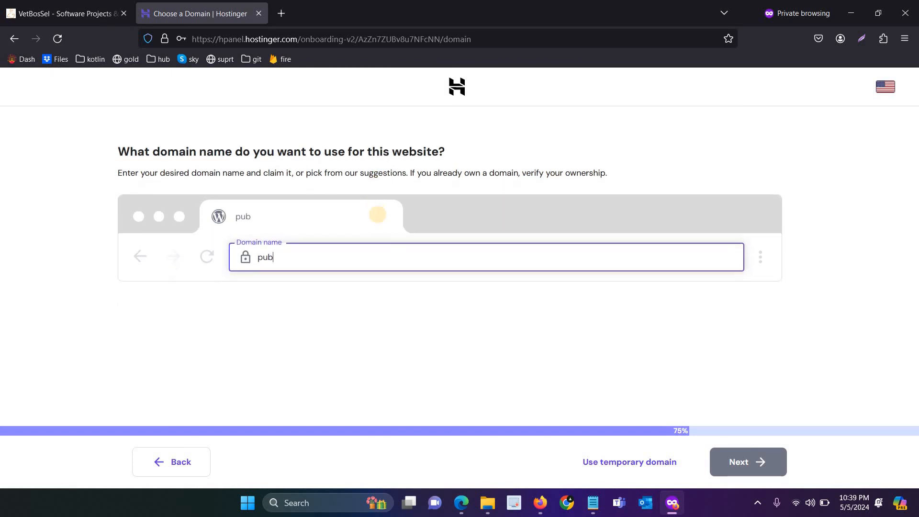
{"action": "type", "text": "serv"}
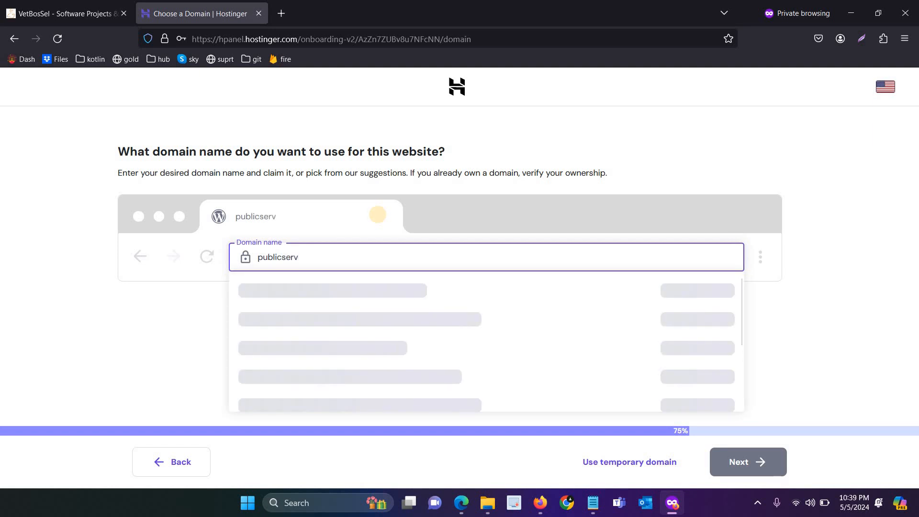
{"action": "type", "text": "icepoint"}
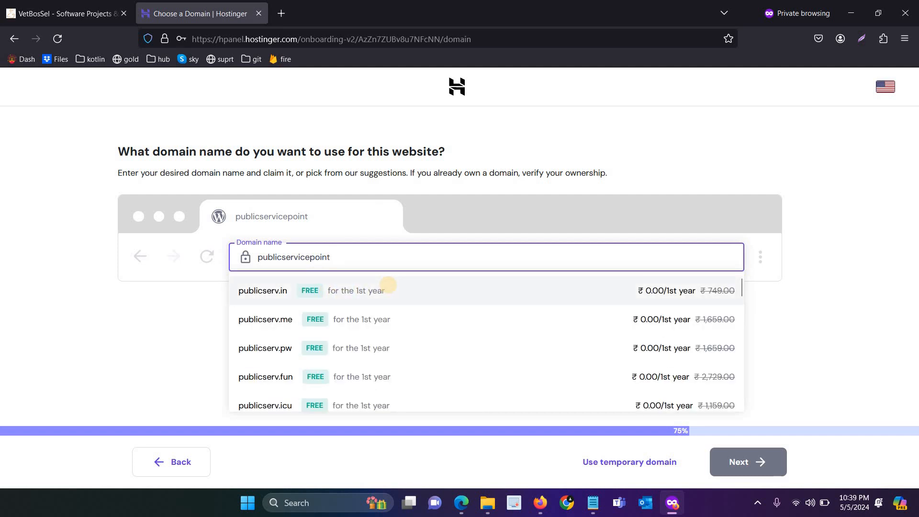
{"action": "type", "text": ".com"}
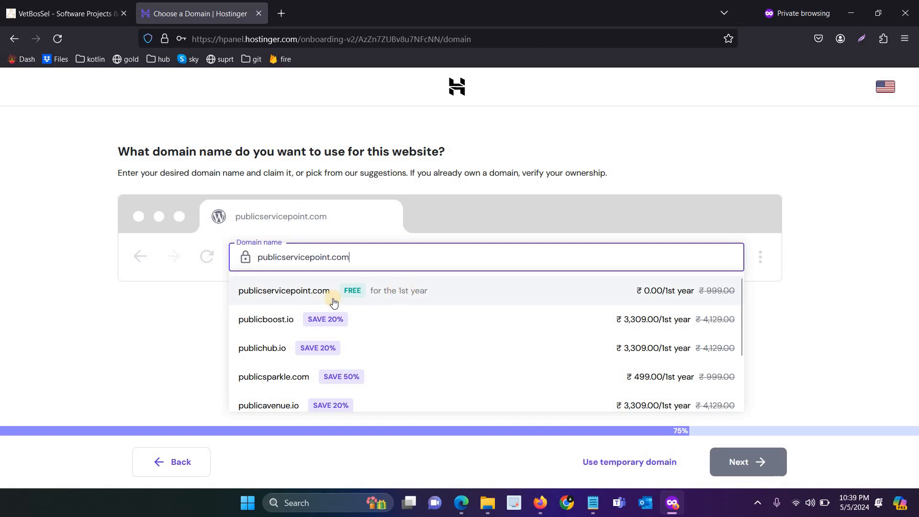
{"action": "key", "text": "alt+Tab"}
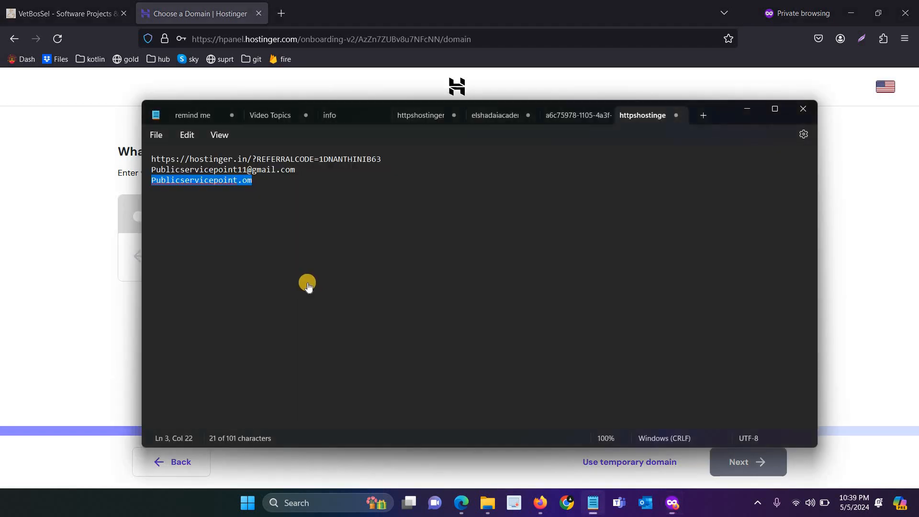
{"action": "key", "text": "ctrl+c"}
{"action": "key", "text": "alt+Tab"}
{"action": "key", "text": "ctrl+a"}
{"action": "key", "text": "ctrl+v"}
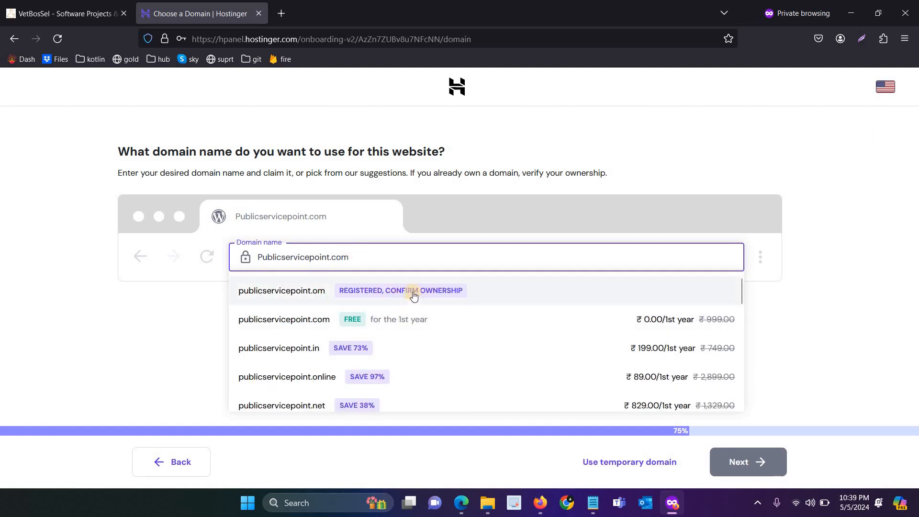
Step: Confirm owning publicservicepoint.om, keep the India server location, and bring up the Google Play listing
{"action": "left_click", "coordinate": [414, 295]}
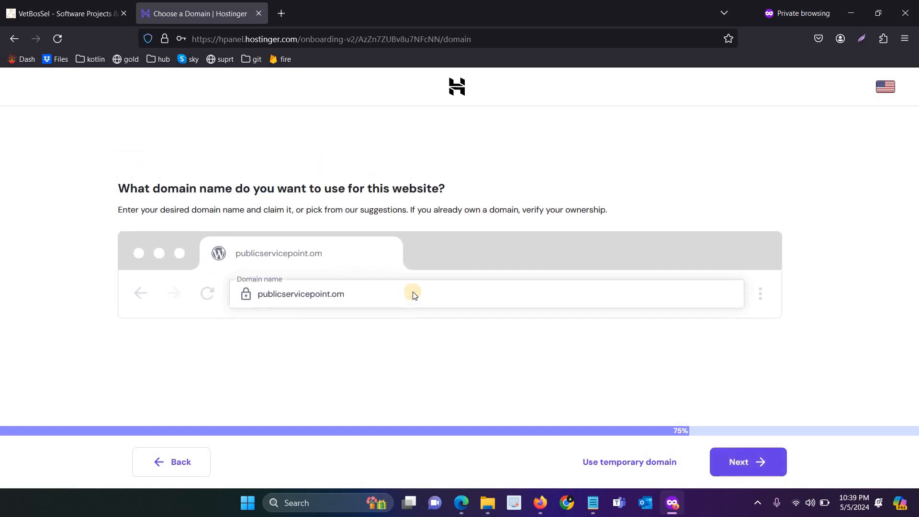
{"action": "left_click", "coordinate": [744, 459]}
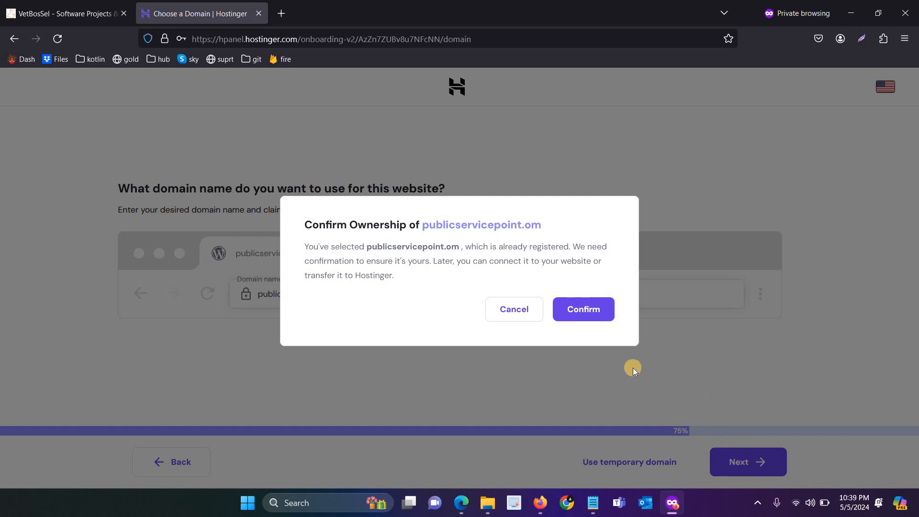
{"action": "left_click", "coordinate": [574, 309]}
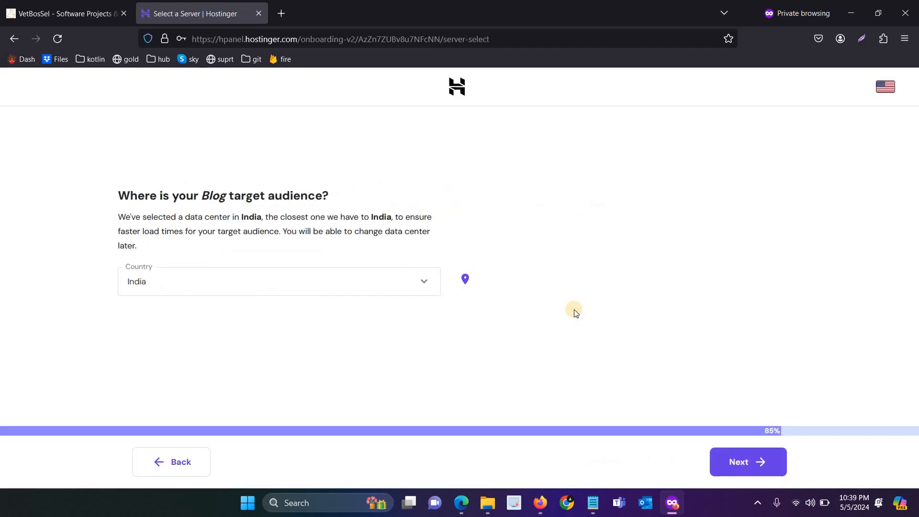
{"action": "left_click", "coordinate": [749, 462]}
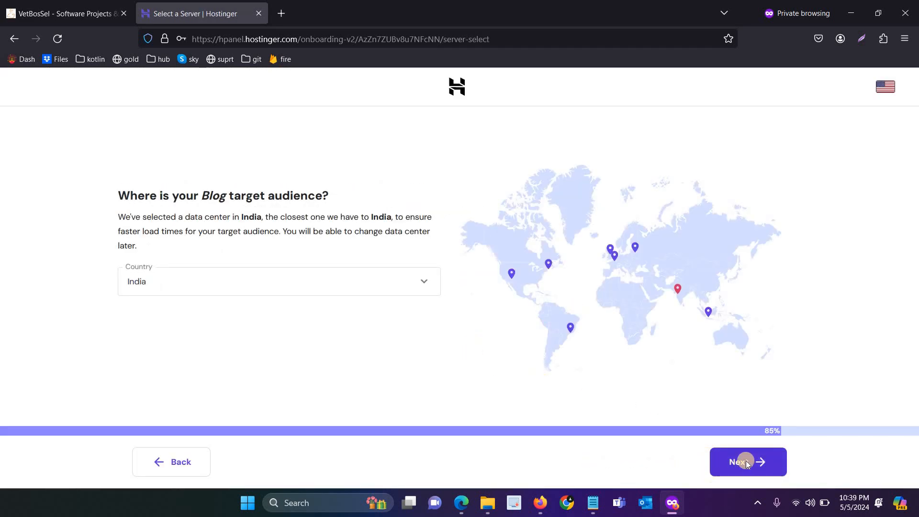
{"action": "left_click", "coordinate": [540, 502]}
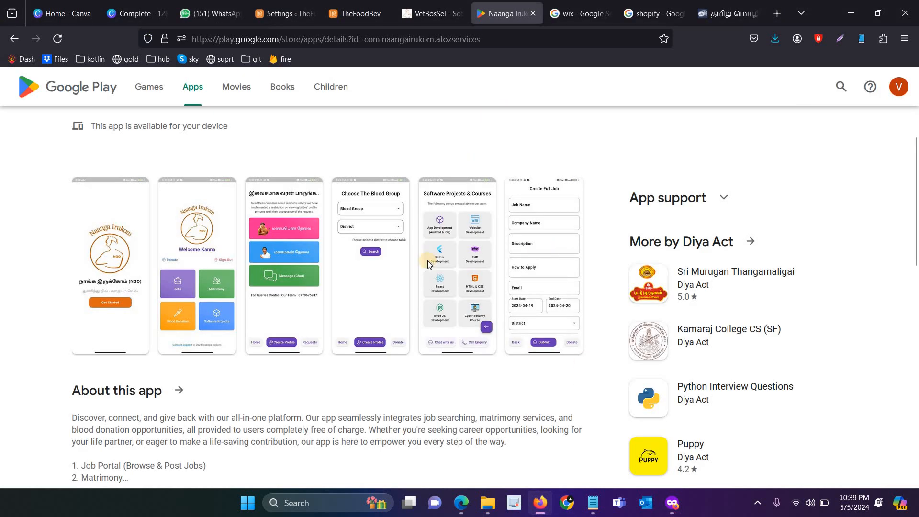
Step: Browse the Naanga Irukom Play listing and view its second screenshot enlarged
{"action": "scroll", "coordinate": [148, 159], "scroll_direction": "up", "scroll_amount": 4}
{"action": "scroll", "coordinate": [166, 260], "scroll_direction": "down", "scroll_amount": 5}
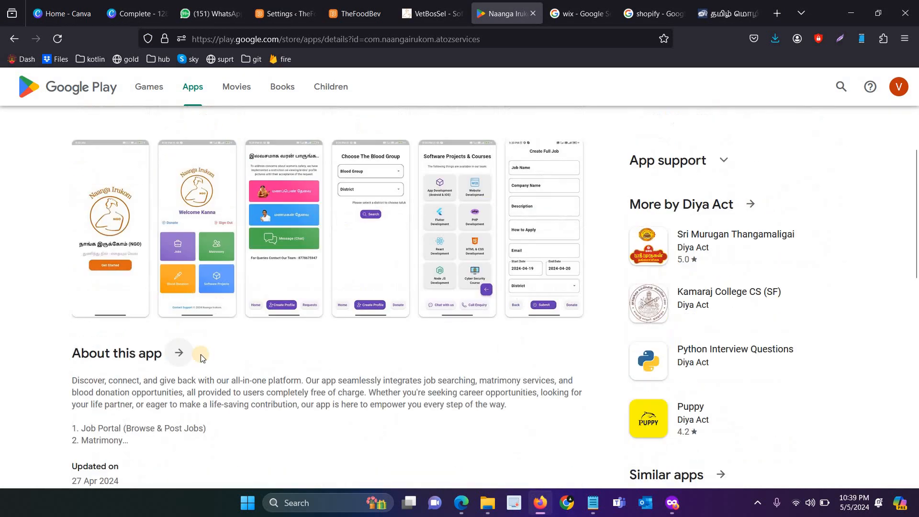
{"action": "scroll", "coordinate": [200, 354], "scroll_direction": "up", "scroll_amount": 5}
{"action": "scroll", "coordinate": [195, 180], "scroll_direction": "down", "scroll_amount": 6}
{"action": "left_click", "coordinate": [196, 173]}
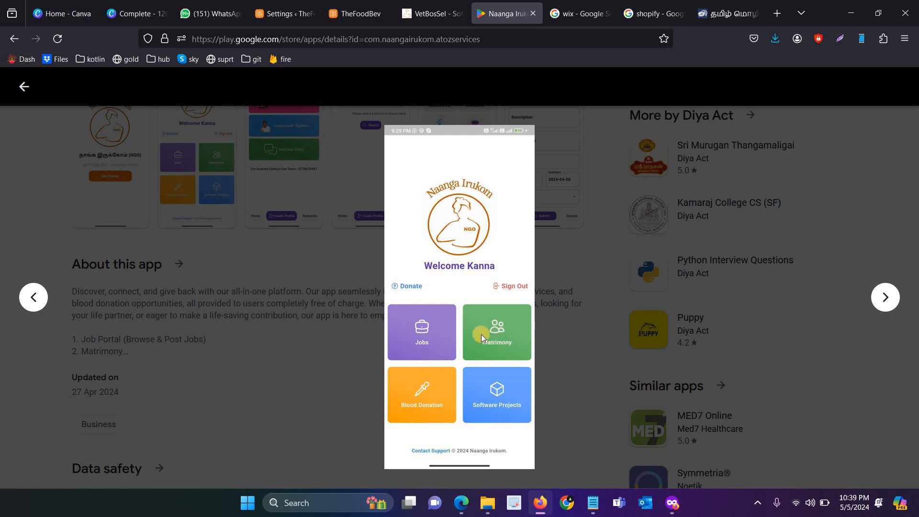
{"action": "left_click", "coordinate": [350, 257]}
Step: Go back to the private window and bring up the VetBosSel site tab
{"action": "scroll", "coordinate": [364, 266], "scroll_direction": "up", "scroll_amount": 3}
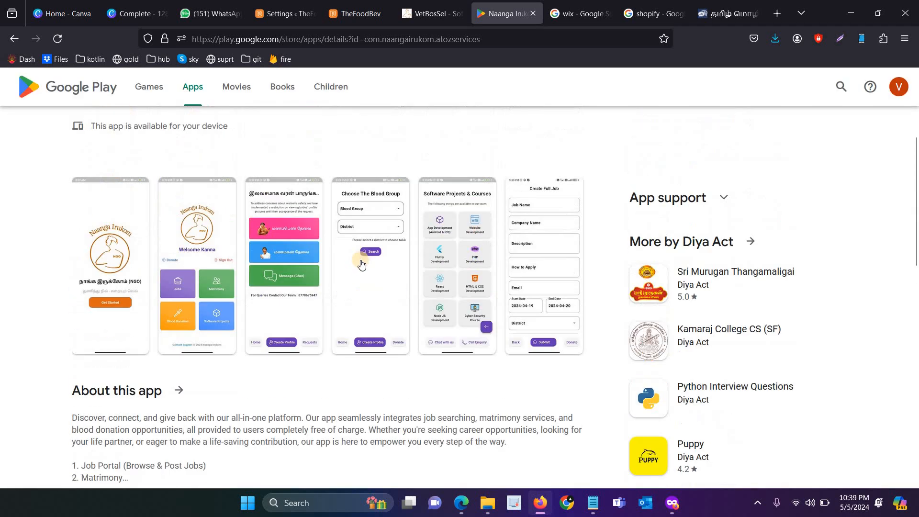
{"action": "scroll", "coordinate": [368, 271], "scroll_direction": "up", "scroll_amount": 4}
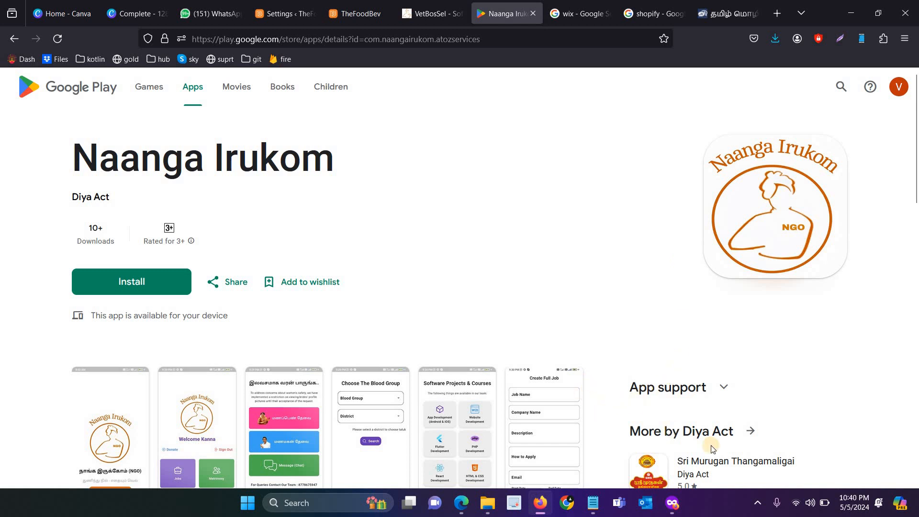
{"action": "left_click", "coordinate": [671, 502]}
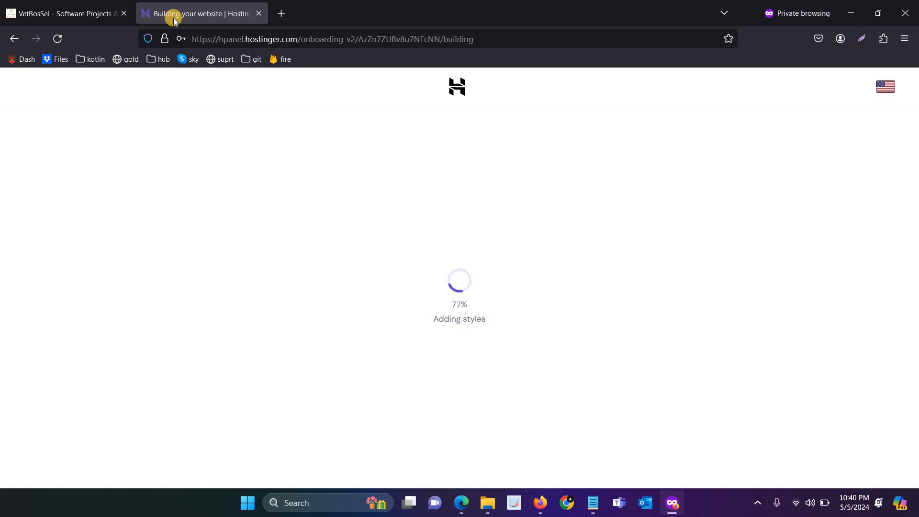
{"action": "left_click", "coordinate": [88, 5]}
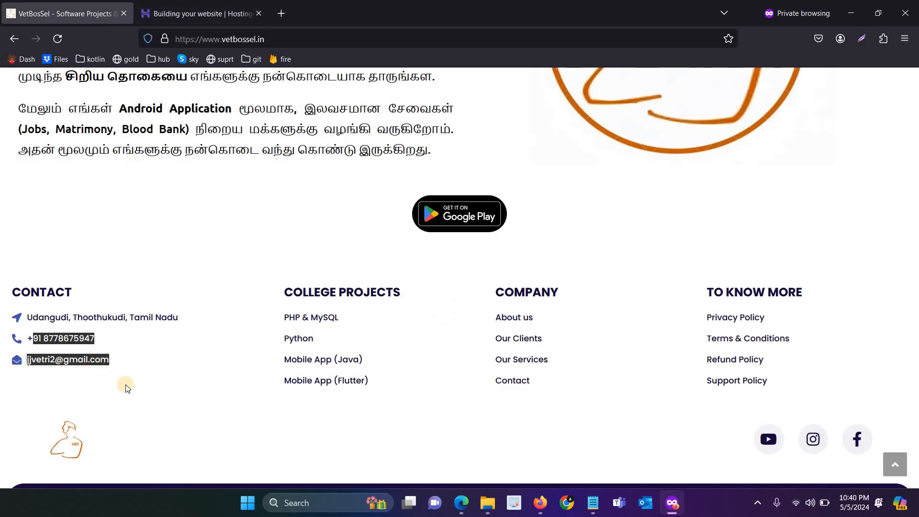
Step: Highlight the VetBosSel footer contact details, then go back to the Hostinger build tab
{"action": "left_click_drag", "start_coordinate": [31, 338], "coordinate": [148, 372]}
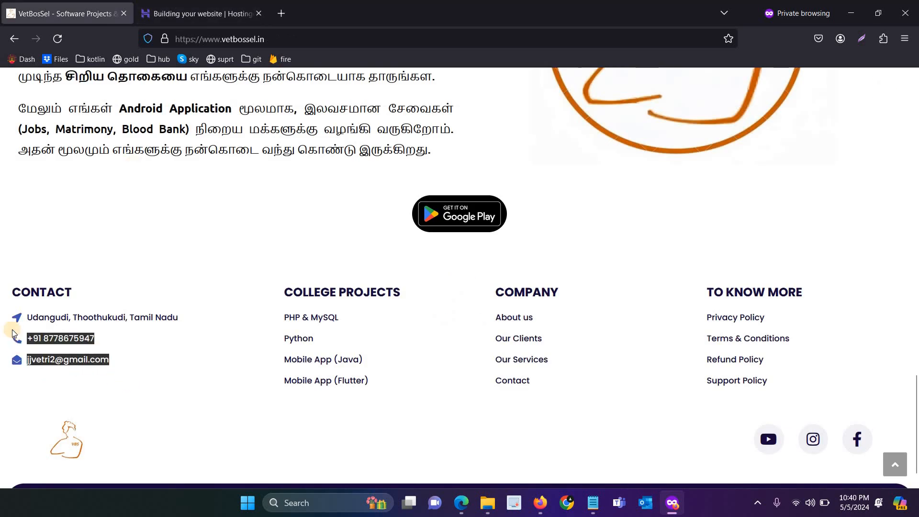
{"action": "left_click", "coordinate": [148, 372]}
{"action": "left_click", "coordinate": [173, 8]}
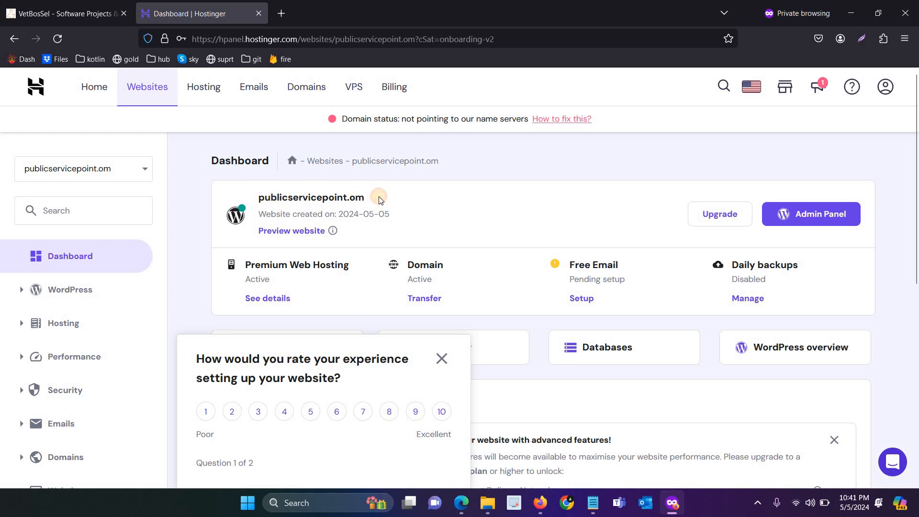
Step: Open the DNS records for publicservicepoint.om from Domains, then go back to the Home dashboard
{"action": "left_click_drag", "start_coordinate": [265, 197], "coordinate": [371, 202]}
{"action": "left_click", "coordinate": [298, 212]}
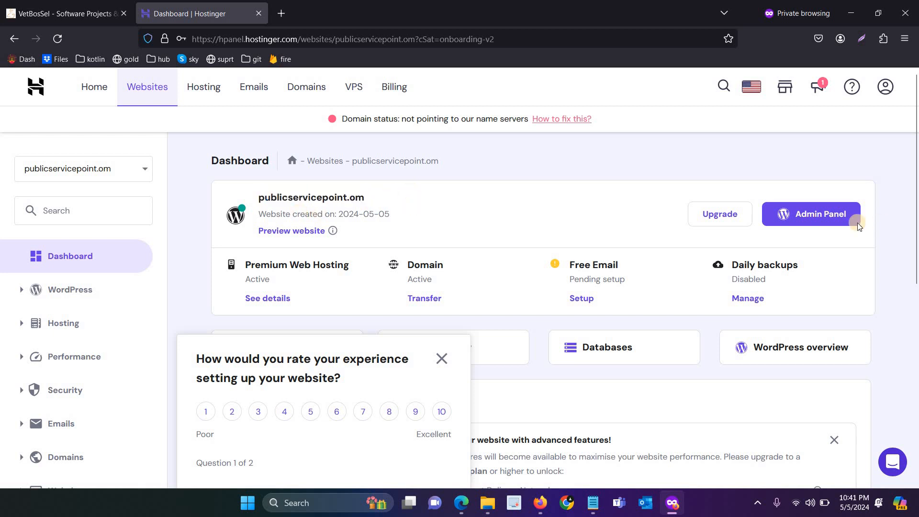
{"action": "left_click", "coordinate": [303, 96]}
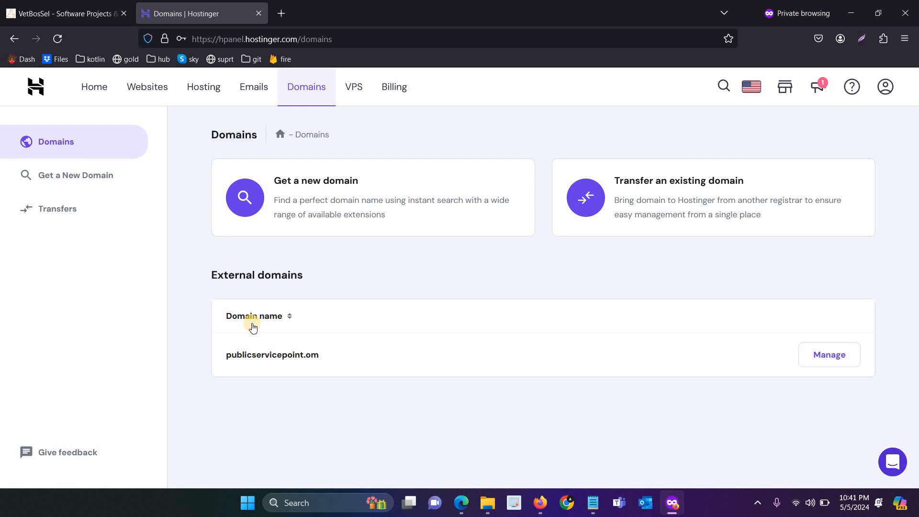
{"action": "left_click", "coordinate": [824, 357]}
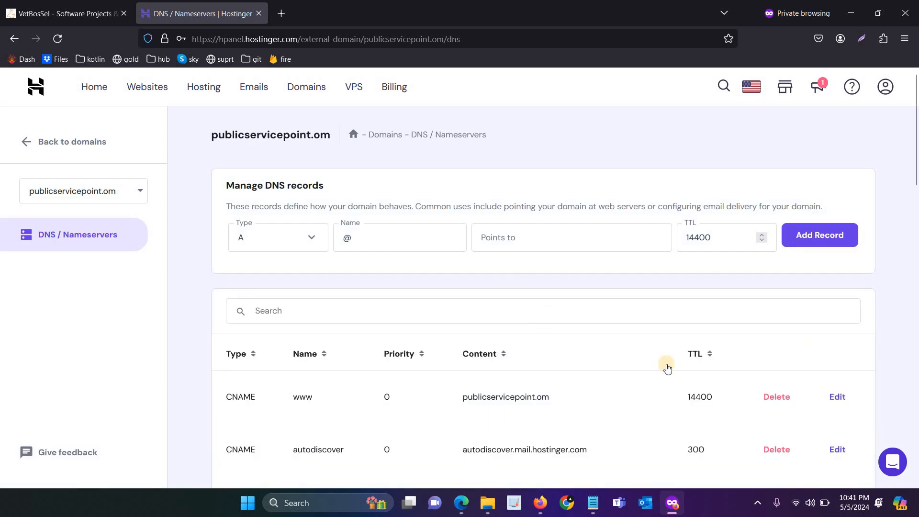
{"action": "scroll", "coordinate": [311, 371], "scroll_direction": "down", "scroll_amount": 5}
{"action": "scroll", "coordinate": [324, 371], "scroll_direction": "up", "scroll_amount": 5}
{"action": "left_click", "coordinate": [95, 88]}
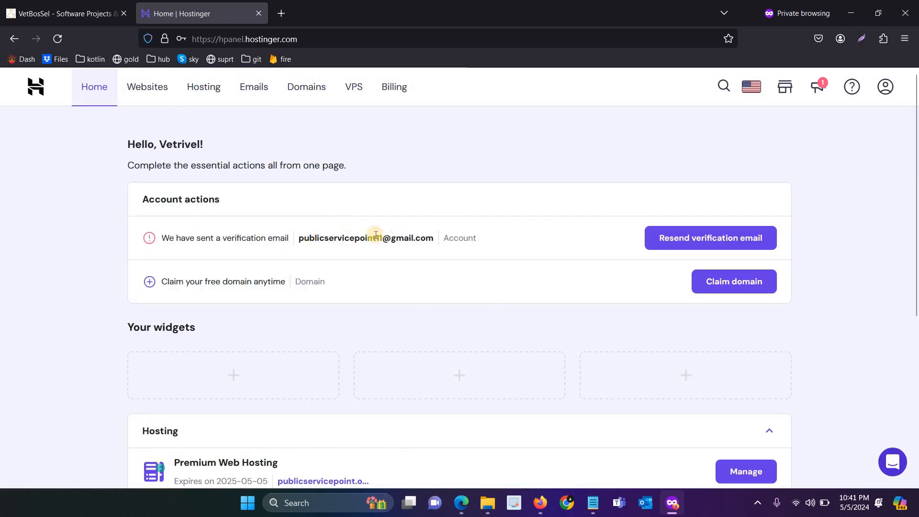
{"action": "scroll", "coordinate": [273, 243], "scroll_direction": "down", "scroll_amount": 3}
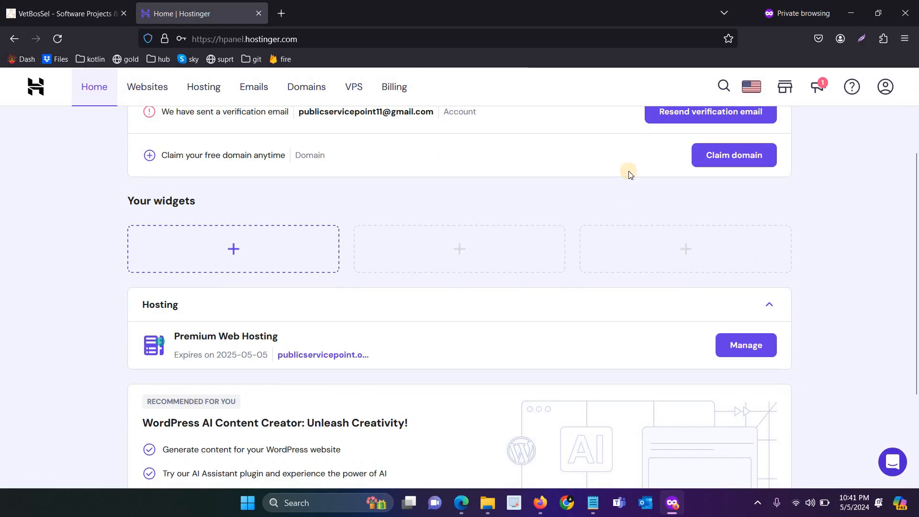
Step: Enter Publicservicepoint with the .com extension, check availability, and claim it free
{"action": "left_click", "coordinate": [743, 153]}
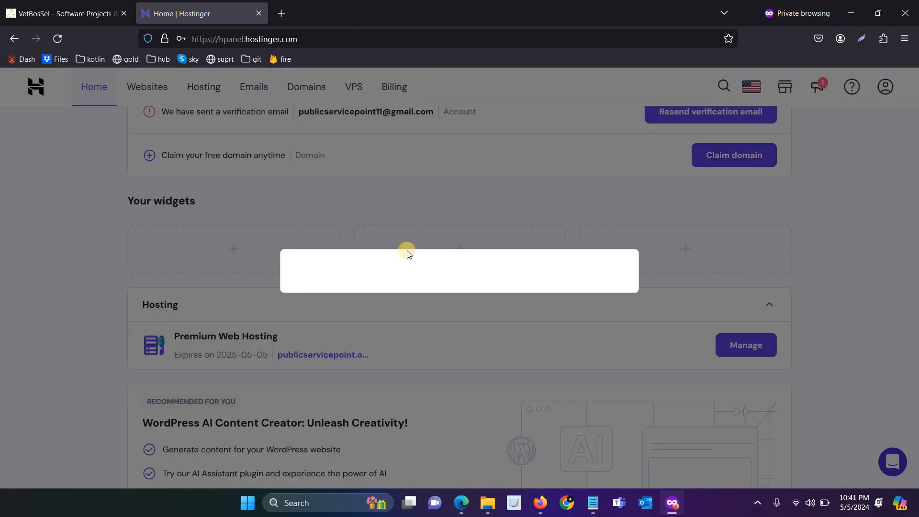
{"action": "left_click", "coordinate": [395, 282]}
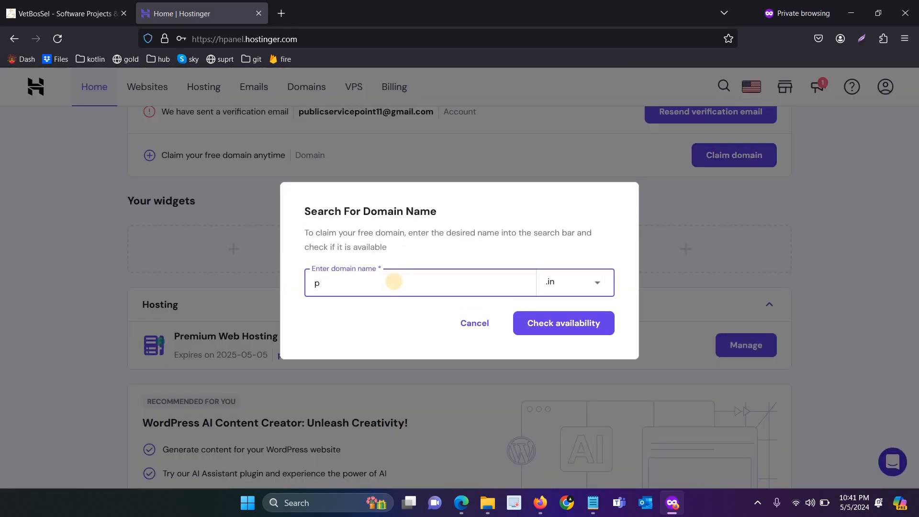
{"action": "type", "text": "publi"}
{"action": "key", "text": "ctrl+a"}
{"action": "type", "text": "Publicservicepoint.om"}
{"action": "key", "text": "BackSpace"}
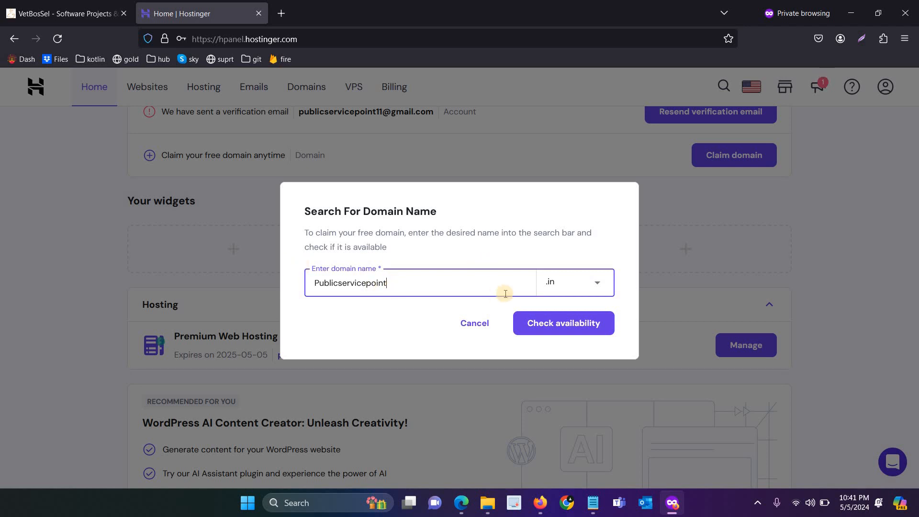
{"action": "left_click", "coordinate": [592, 286]}
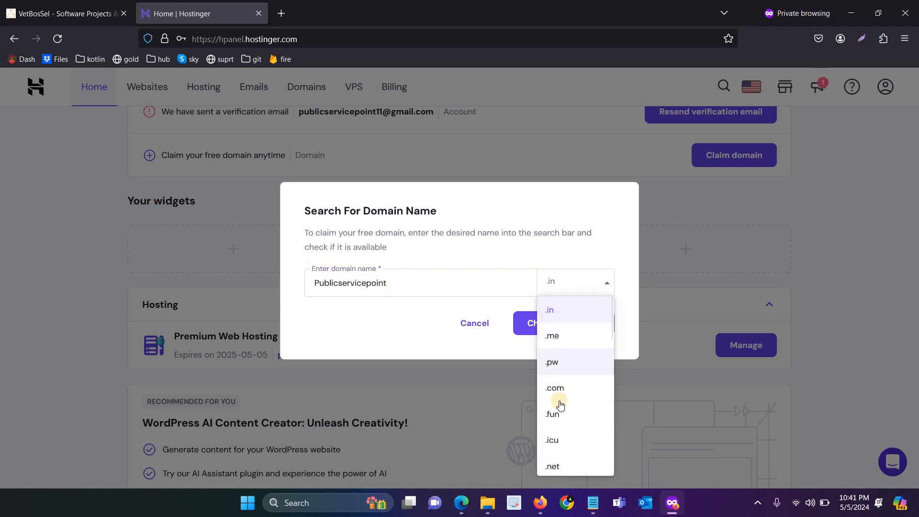
{"action": "left_click", "coordinate": [565, 334]}
{"action": "left_click", "coordinate": [568, 327]}
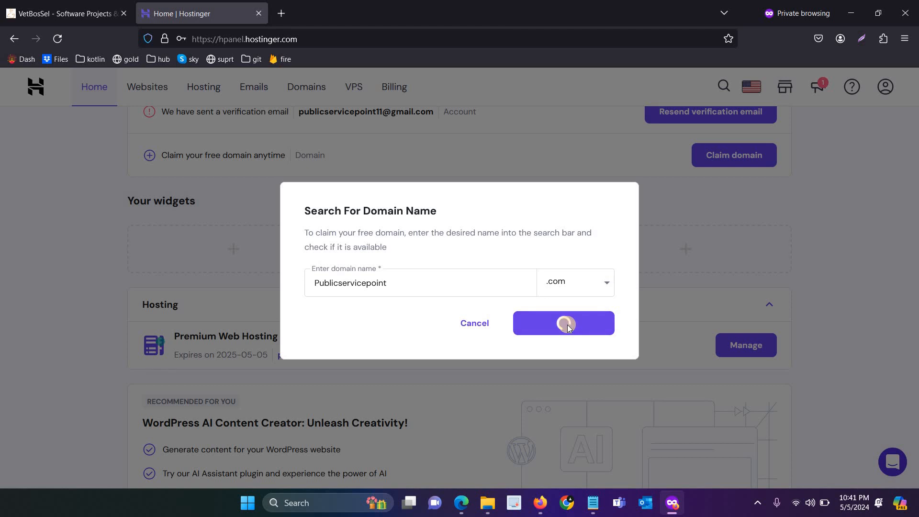
{"action": "left_click", "coordinate": [569, 363]}
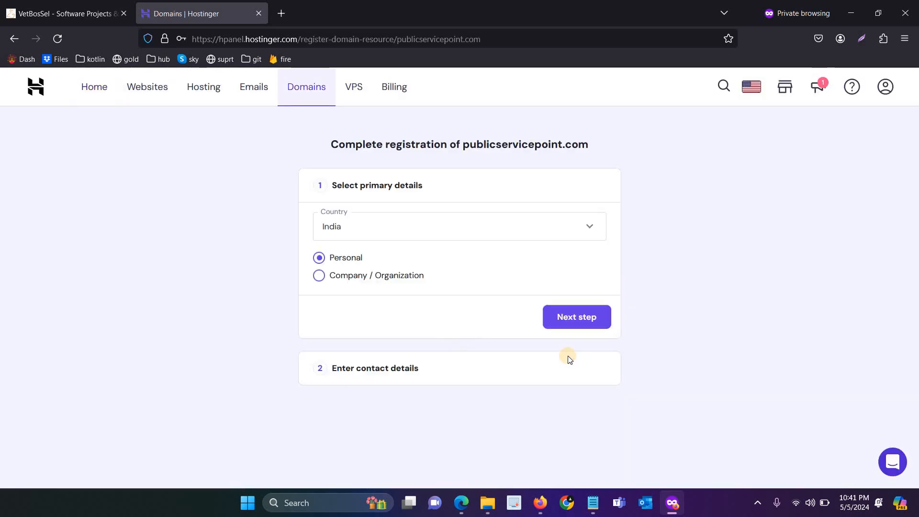
Step: Accept the primary details, set the state to Tamil Nadu, and enter the owner's phone number
{"action": "left_click", "coordinate": [572, 321]}
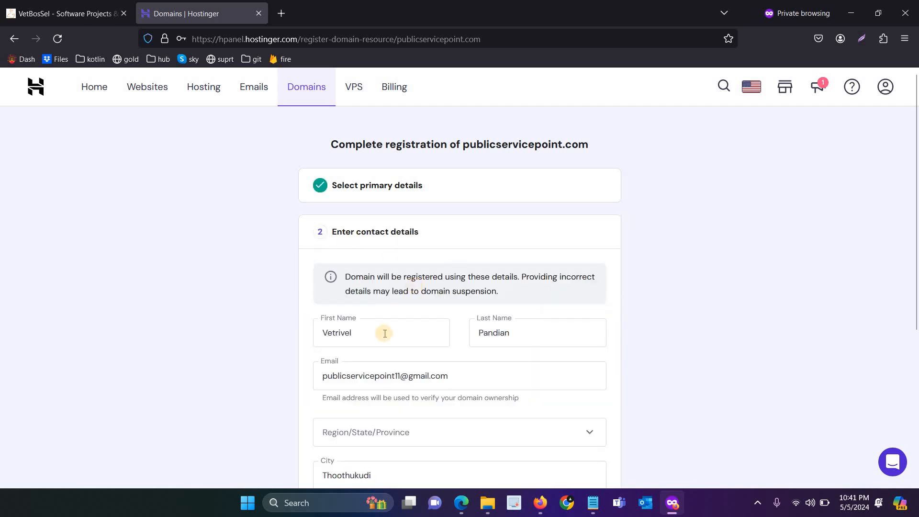
{"action": "scroll", "coordinate": [383, 267], "scroll_direction": "down", "scroll_amount": 4}
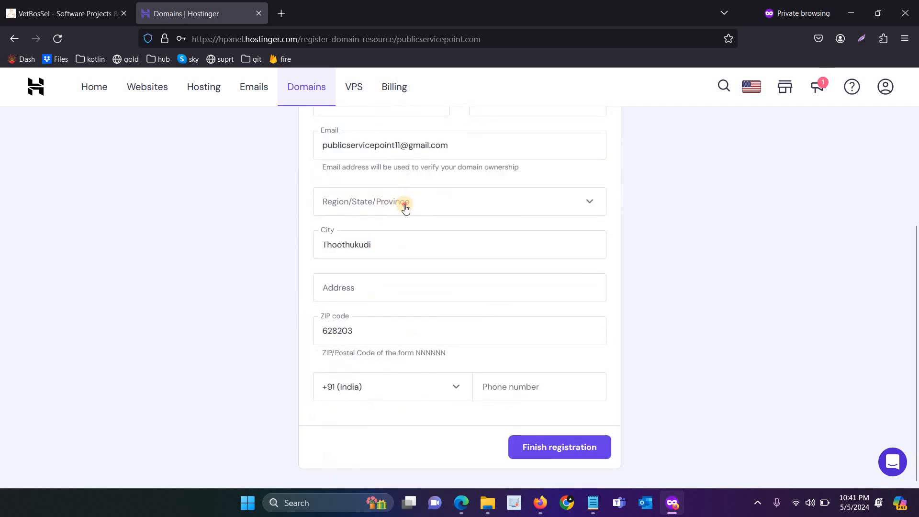
{"action": "left_click", "coordinate": [405, 209]}
{"action": "type", "text": "tam"}
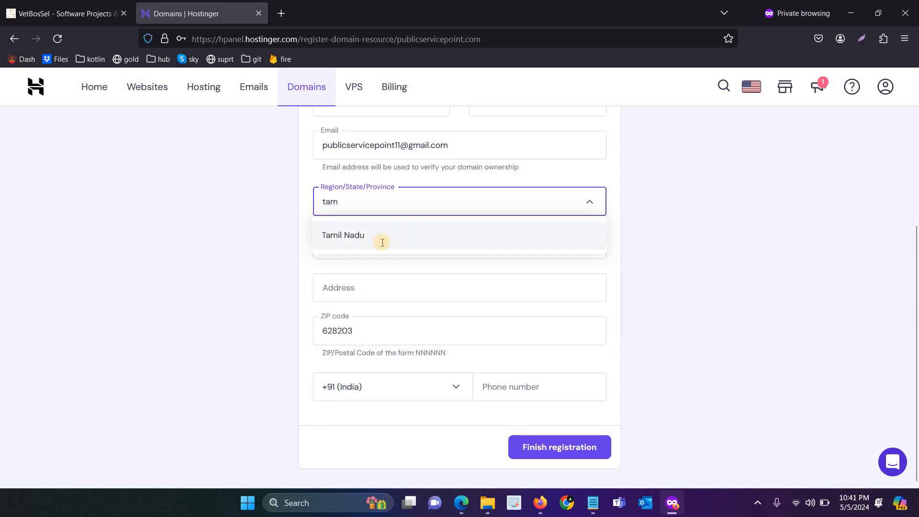
{"action": "left_click", "coordinate": [381, 237]}
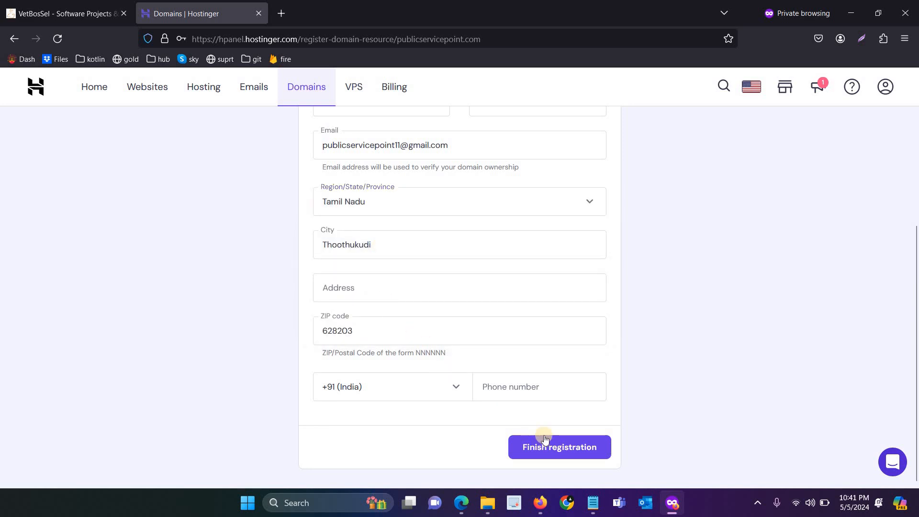
{"action": "left_click", "coordinate": [548, 388]}
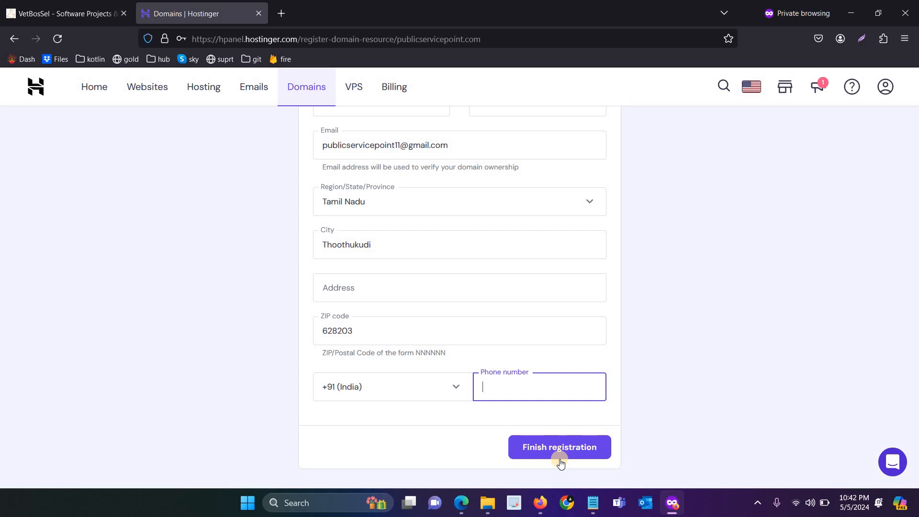
{"action": "left_click", "coordinate": [558, 462]}
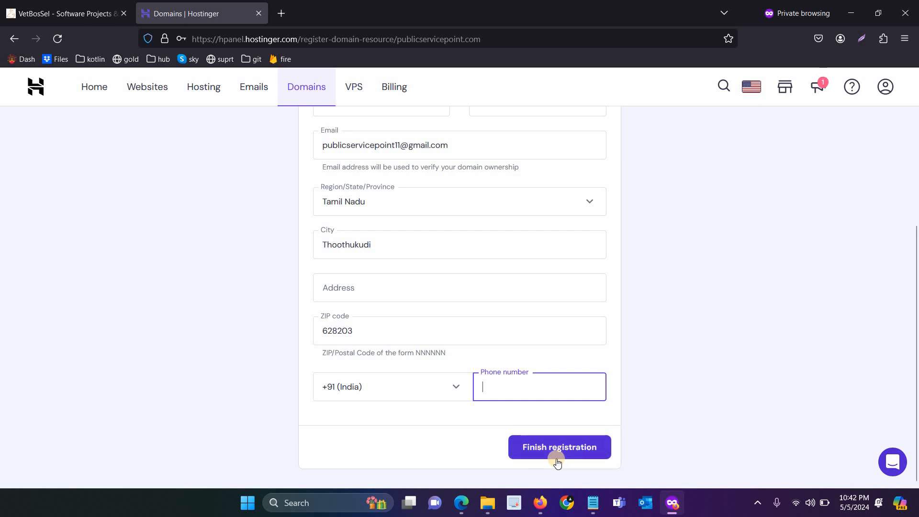
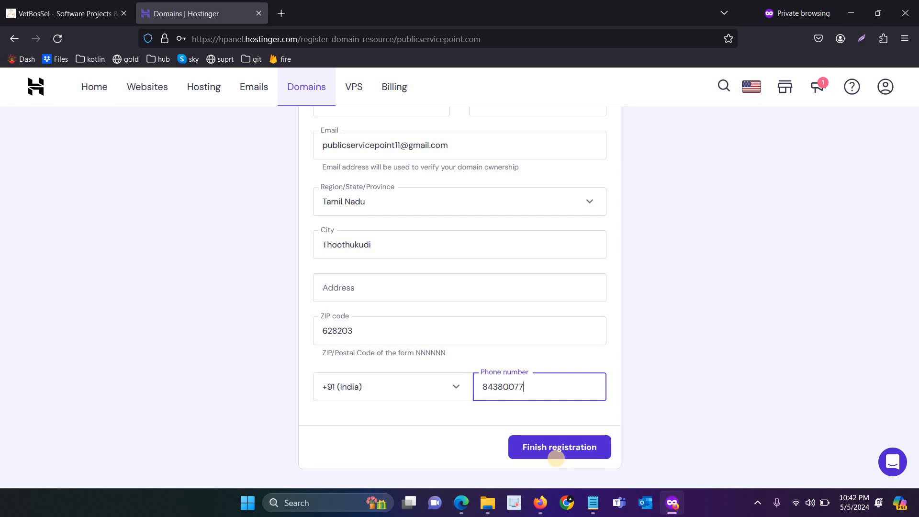
{"action": "left_click", "coordinate": [582, 459]}
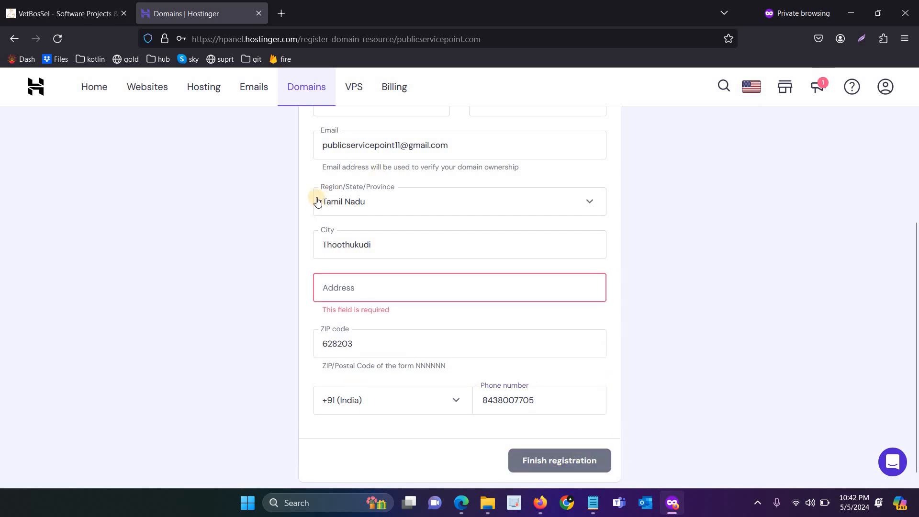
Step: Fill in the owner's street address with a house number and finish registration
{"action": "left_click", "coordinate": [378, 281]}
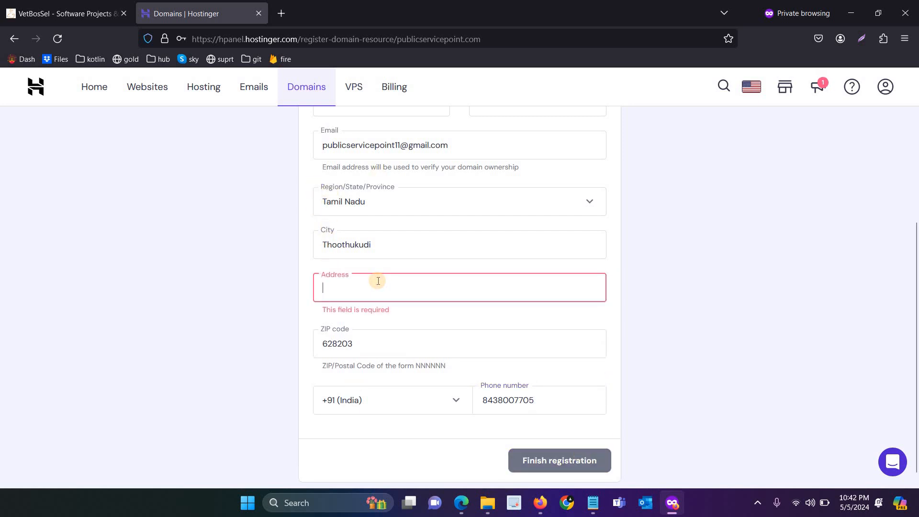
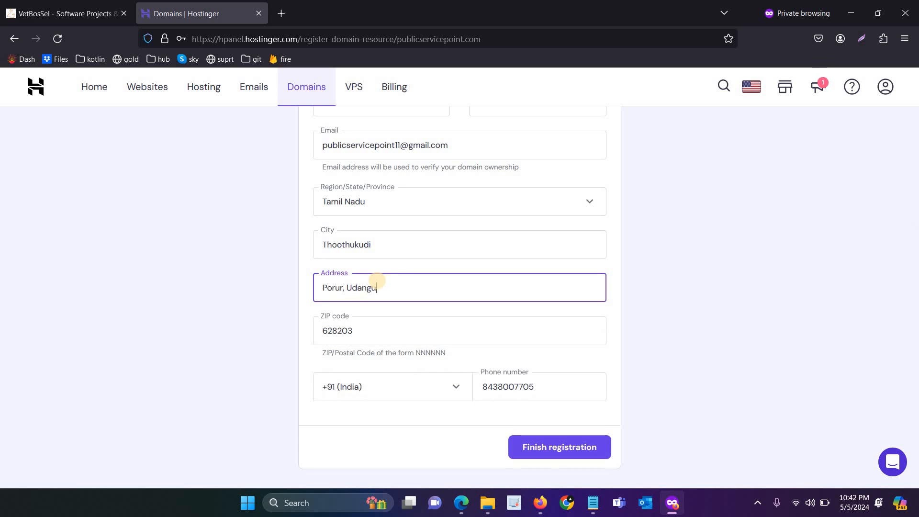
{"action": "left_click", "coordinate": [566, 446]}
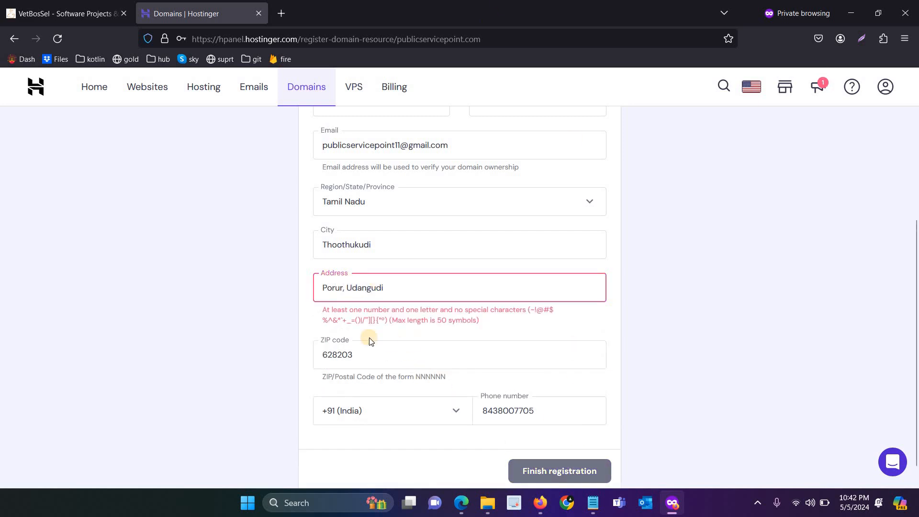
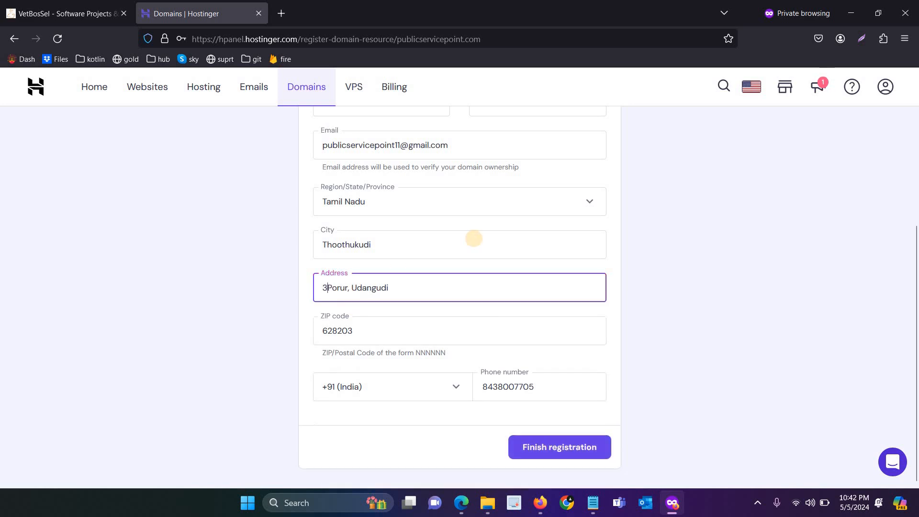
{"action": "left_click", "coordinate": [541, 445]}
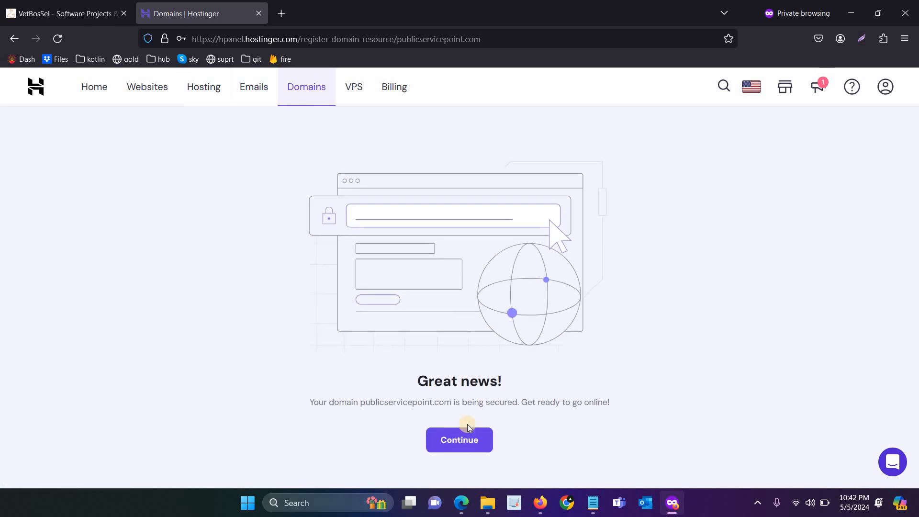
Step: Continue from the success page and scroll down to publicservicepoint.com in the Domains list
{"action": "left_click", "coordinate": [473, 440]}
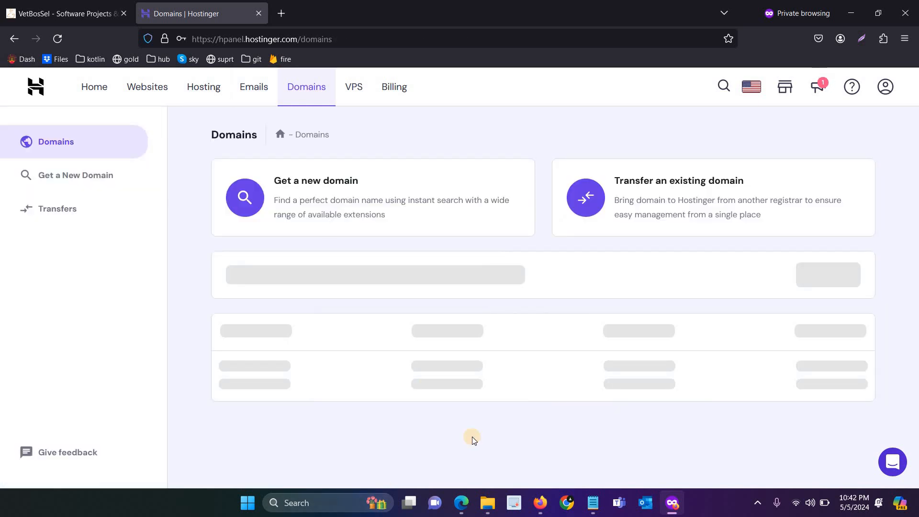
{"action": "scroll", "coordinate": [428, 360], "scroll_direction": "down", "scroll_amount": 1}
{"action": "scroll", "coordinate": [429, 360], "scroll_direction": "down", "scroll_amount": 1}
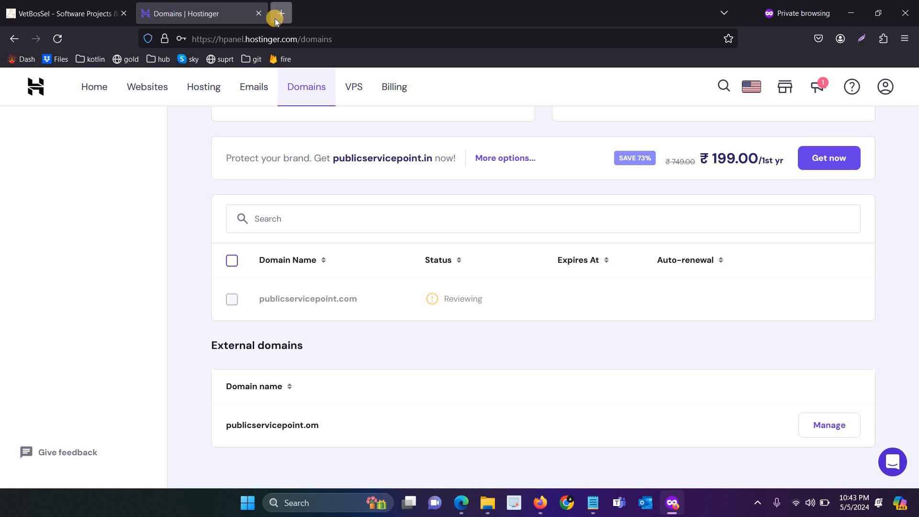
Step: Start entering friend2buddy.com in a new private tab
{"action": "left_click", "coordinate": [280, 15]}
{"action": "type", "text": "friend2buddy.com/"}
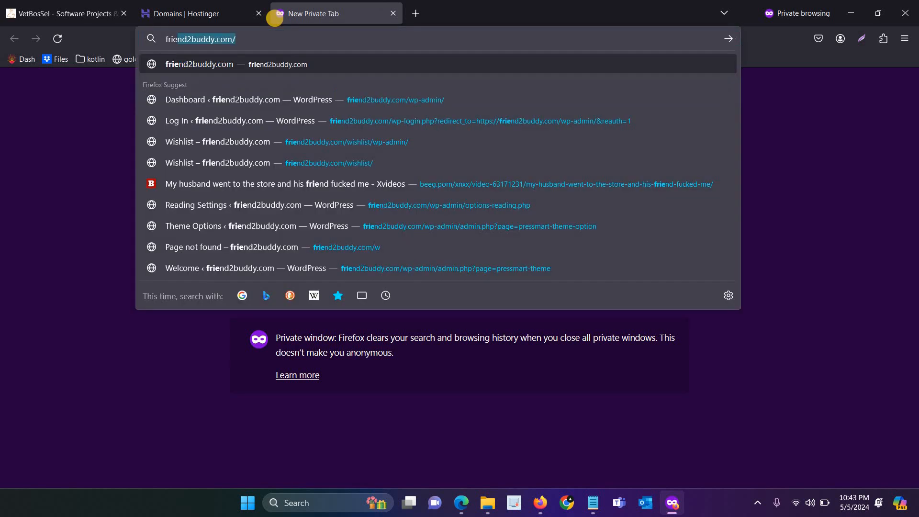
{"action": "key", "text": "Right"}
{"action": "type", "text": "w"}
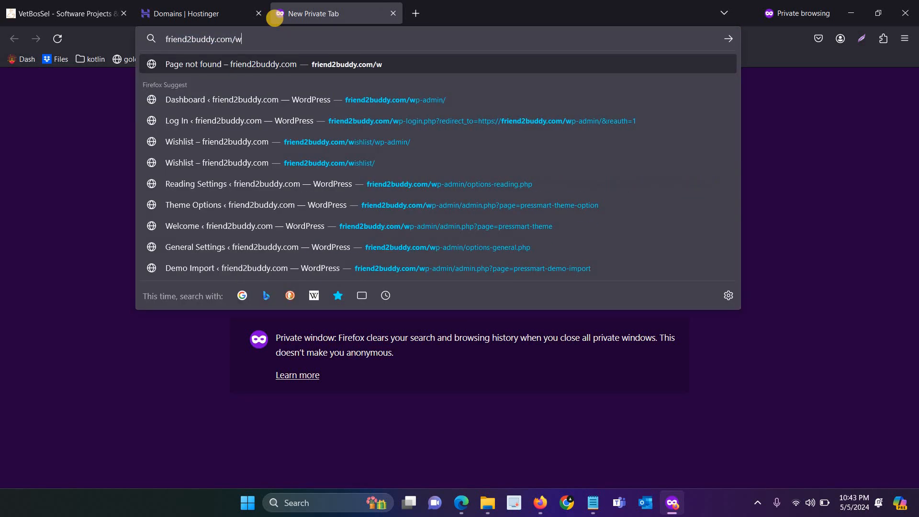
{"action": "key", "text": "BackSpace"}
Step: Load friend2buddy.com/wp-admin in the other Firefox window and log in
{"action": "key", "text": "alt+Tab"}
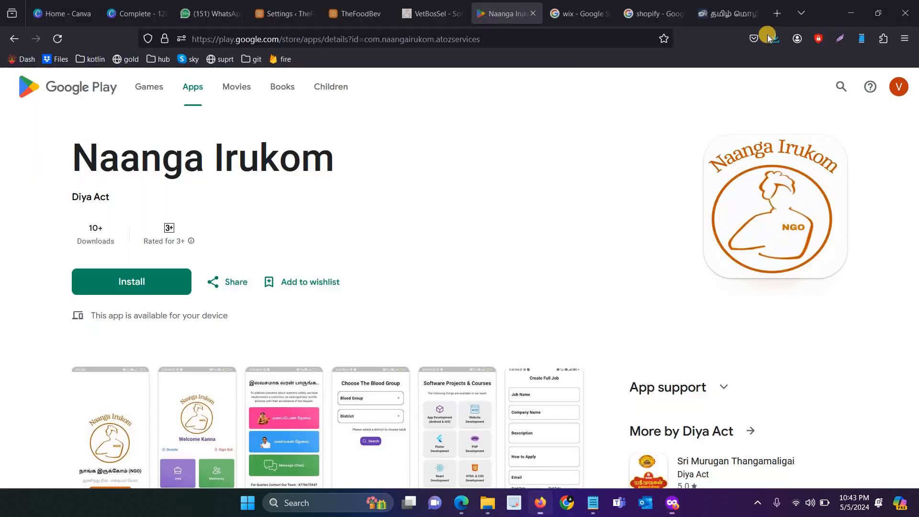
{"action": "left_click", "coordinate": [776, 13]}
{"action": "type", "text": "friend2buddy.com/"}
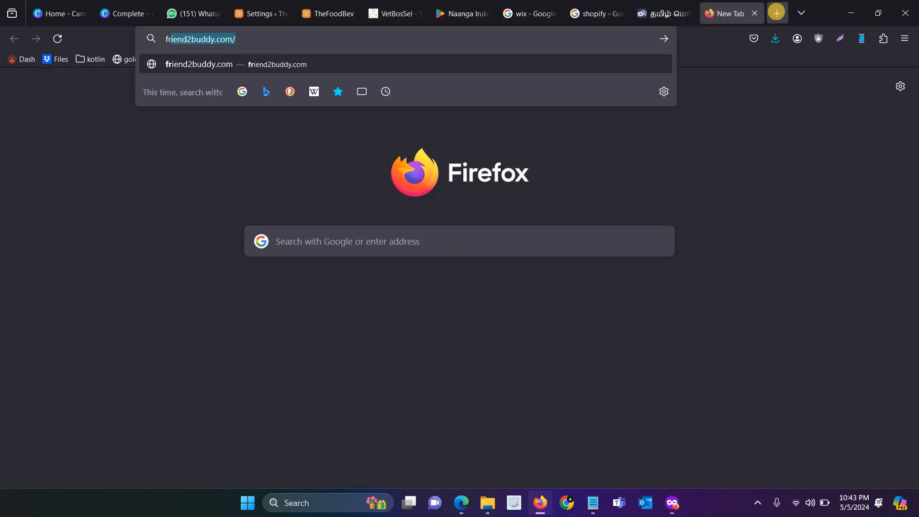
{"action": "key", "text": "Right"}
{"action": "type", "text": "w"}
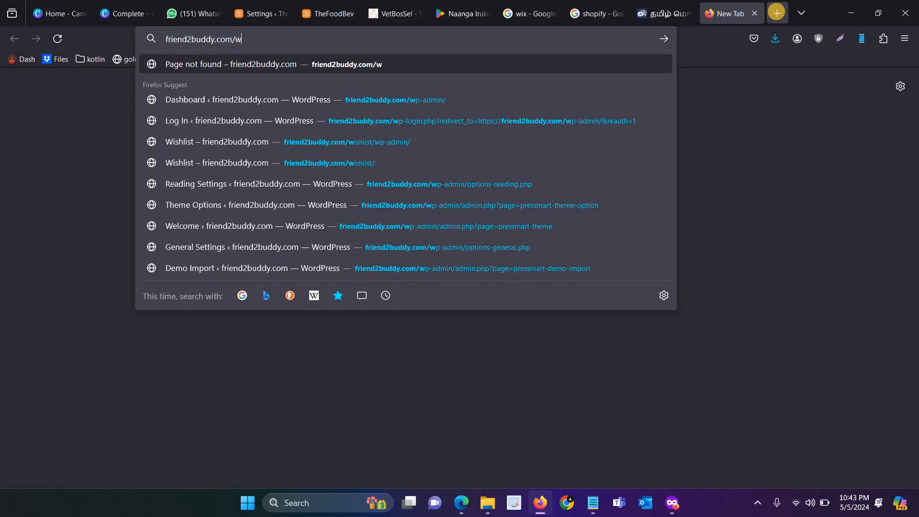
{"action": "type", "text": "ps://"}
{"action": "key", "text": "Return"}
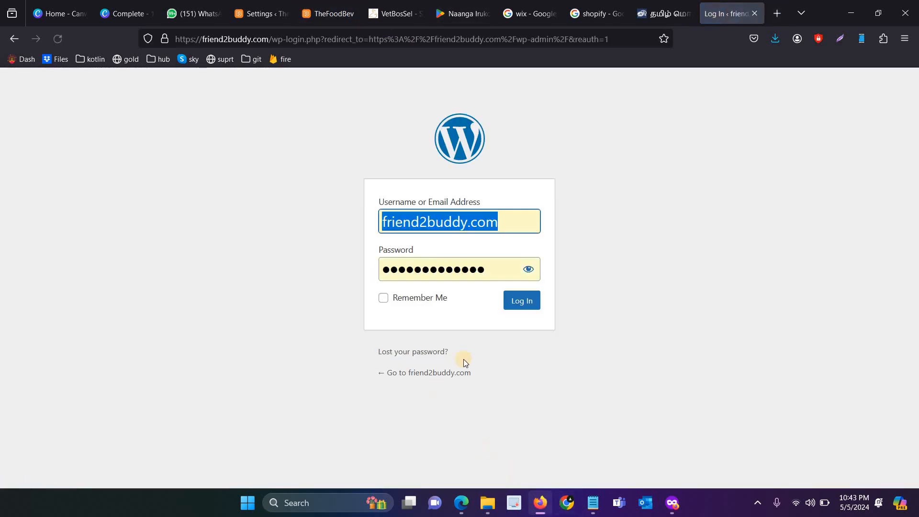
{"action": "left_click", "coordinate": [516, 308]}
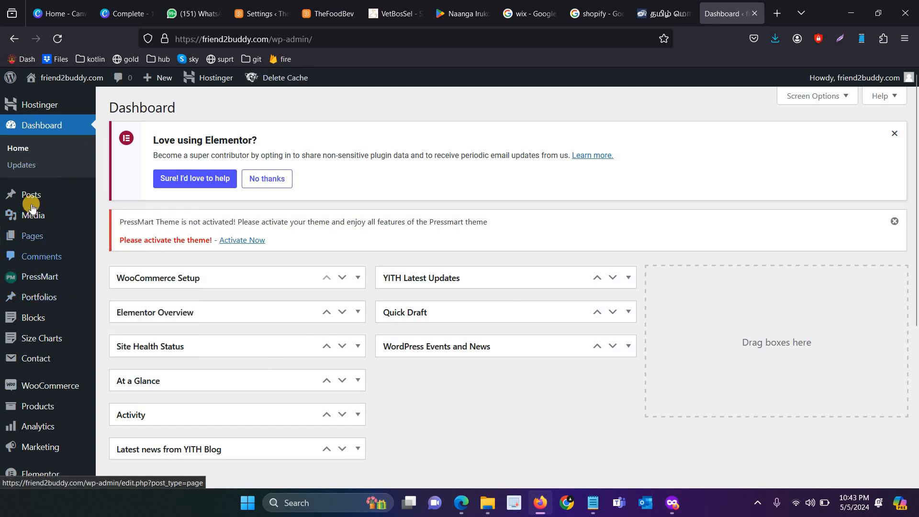
Step: Bring the private browsing window back to the front
{"action": "mouse_move", "coordinate": [31, 194]}
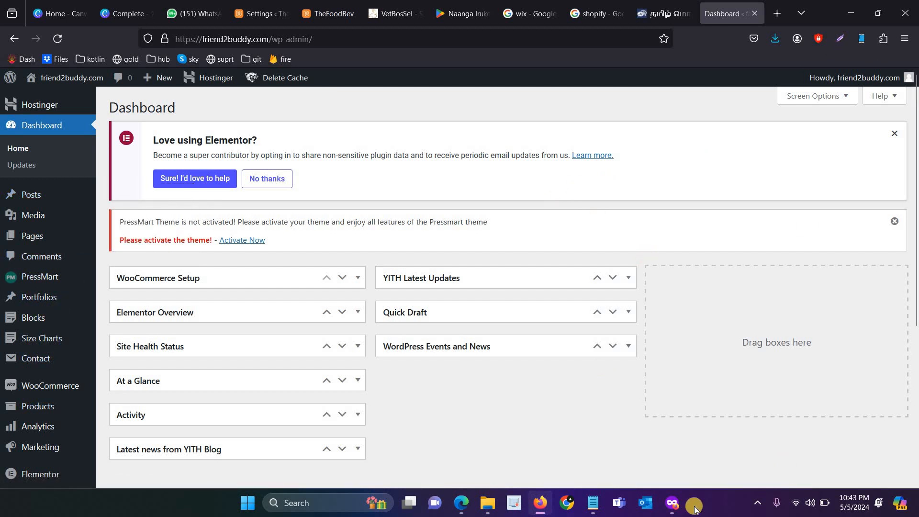
{"action": "mouse_move", "coordinate": [672, 502]}
{"action": "left_click", "coordinate": [652, 449]}
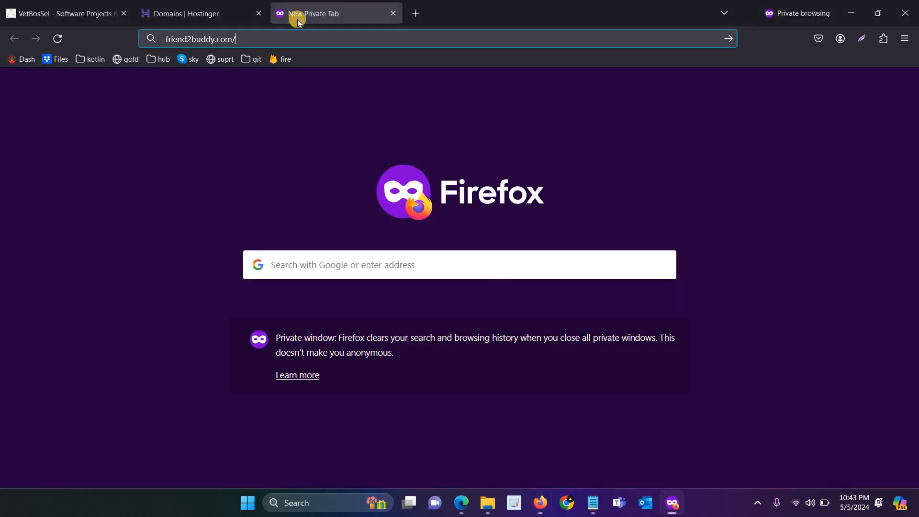
Step: Highlight the phone number and e-mail in the VetBosSel CONTACT footer
{"action": "left_click", "coordinate": [22, 4]}
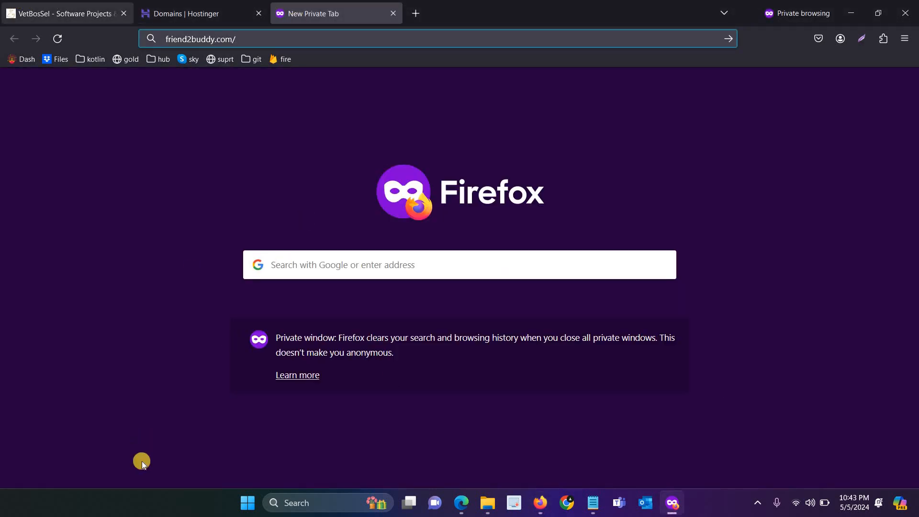
{"action": "left_click_drag", "start_coordinate": [136, 362], "coordinate": [1, 347]}
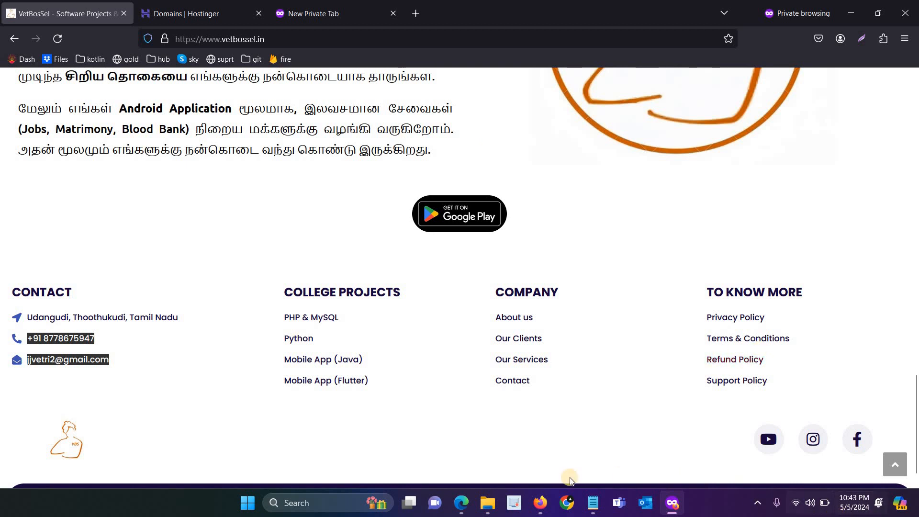
{"action": "left_click", "coordinate": [541, 506]}
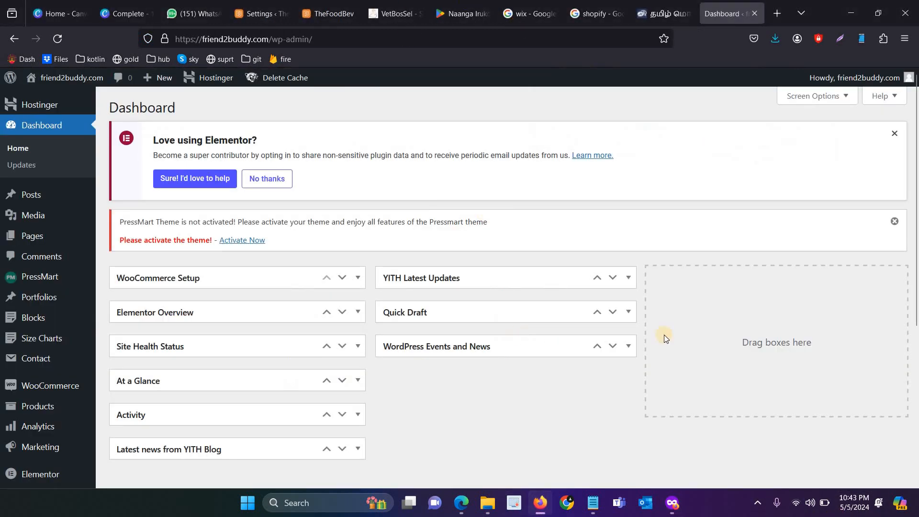
{"action": "left_click", "coordinate": [670, 513]}
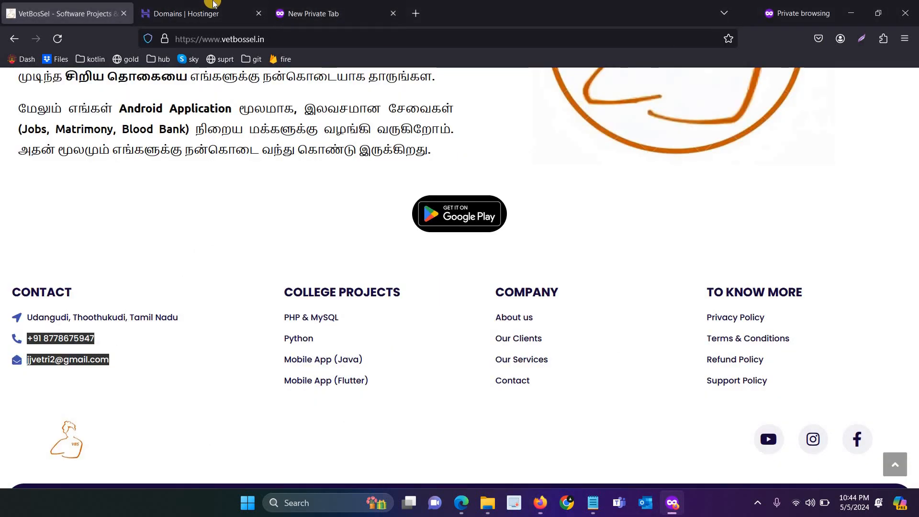
Step: Reload the Hostinger Domains page to recheck publicservicepoint.com's Reviewing status
{"action": "left_click", "coordinate": [222, 5]}
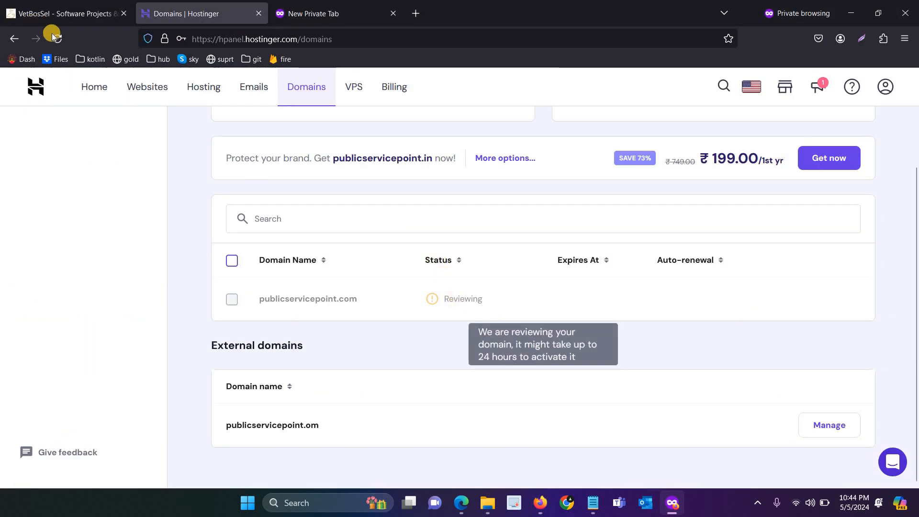
{"action": "left_click", "coordinate": [64, 40]}
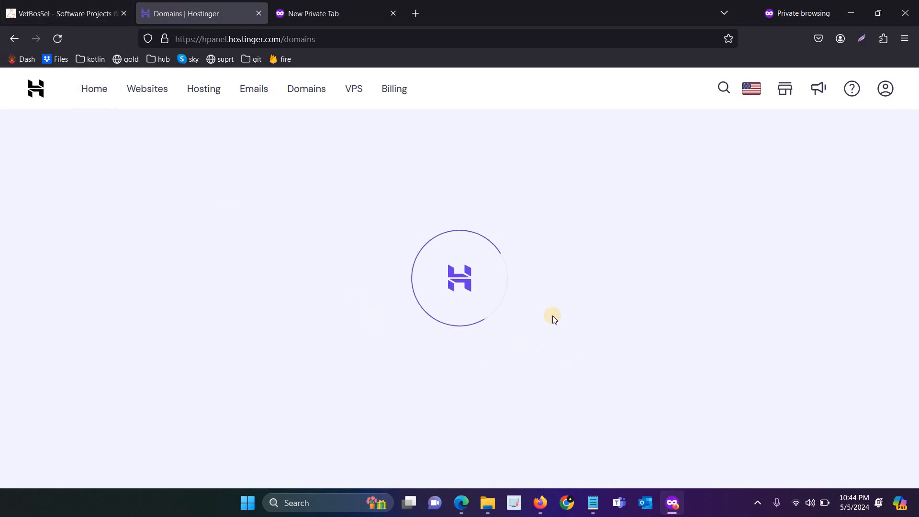
{"action": "scroll", "coordinate": [454, 301], "scroll_direction": "down", "scroll_amount": 2}
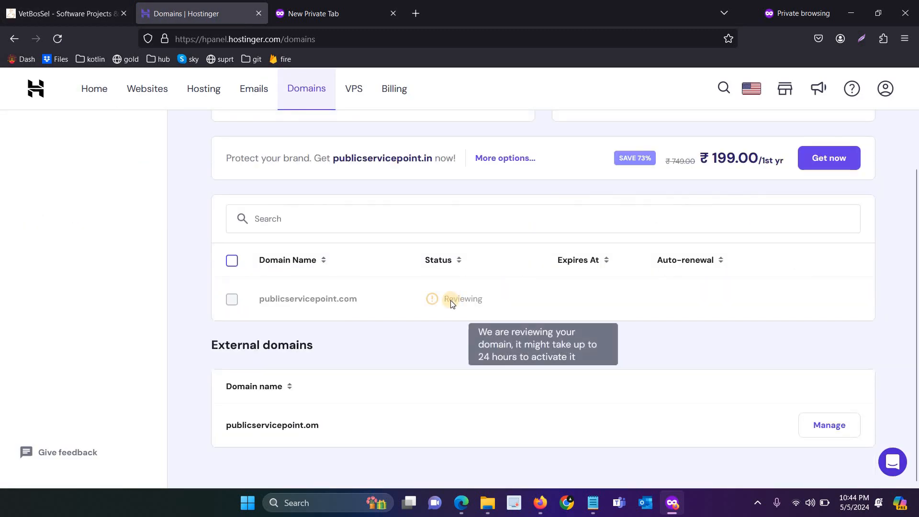